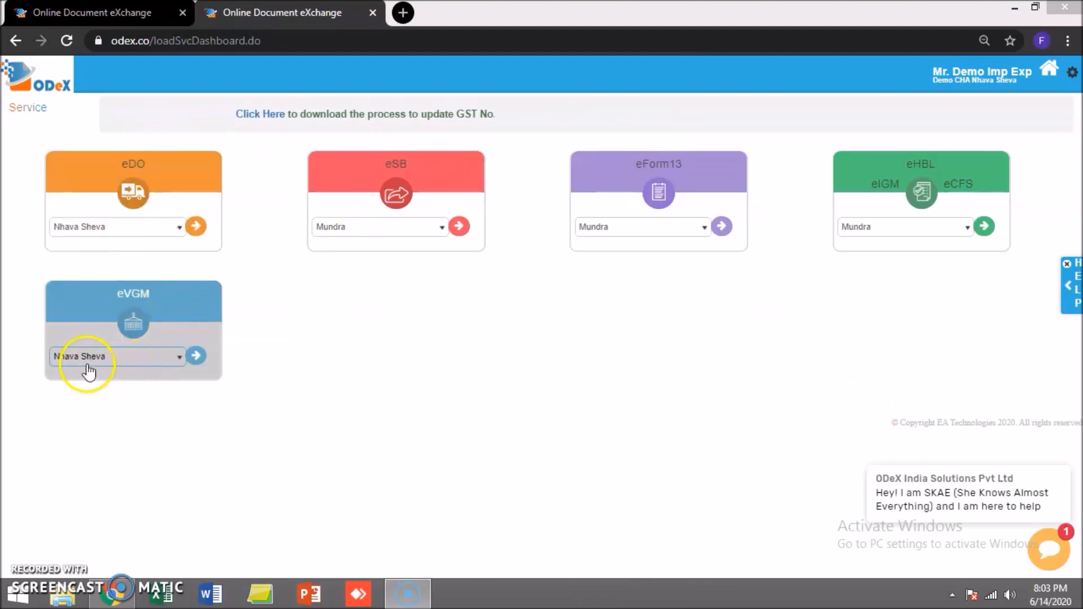
Step: Open the eVGM service for Nhava Sheva and go to its VGM Subscription page
left_click(196, 356)
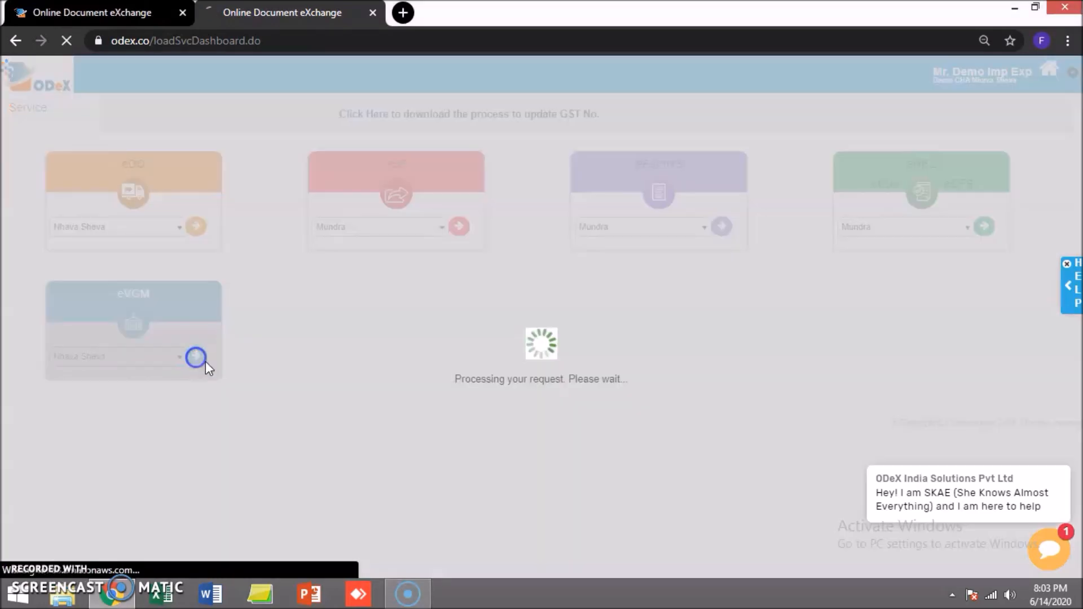
left_click(226, 71)
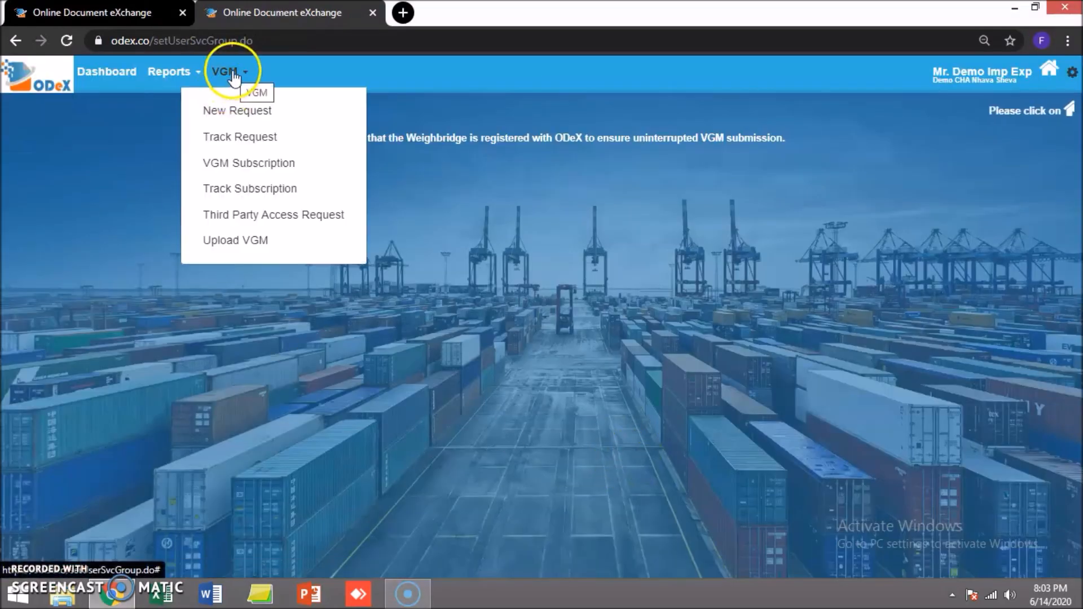
left_click(237, 163)
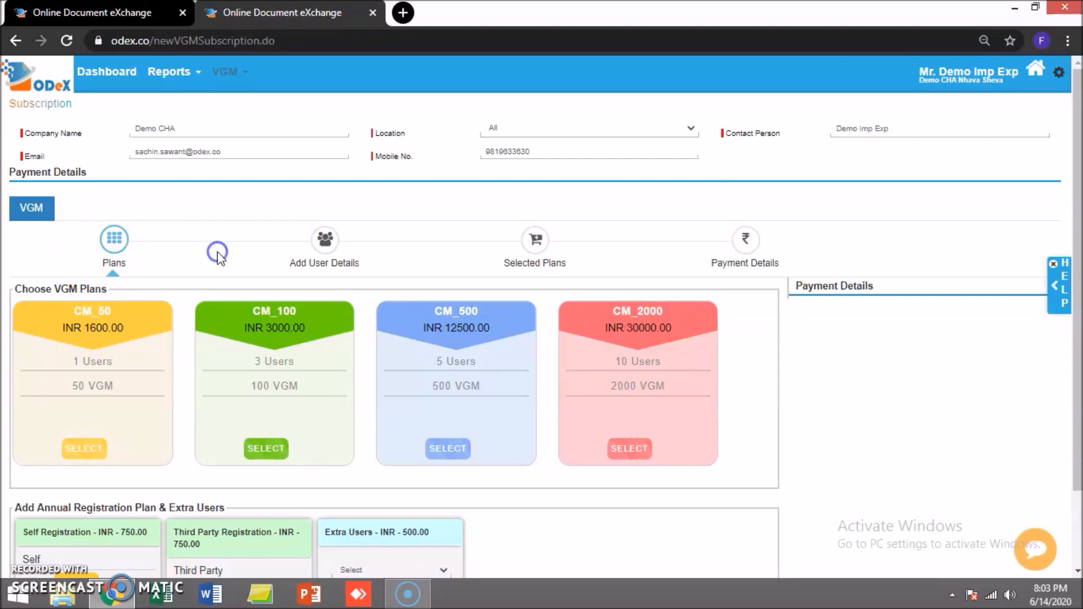
Step: Examine the VGM plans' prices, user limits and VGM quantities, along with the annual registration and extra user options
scroll(203, 251, "down", 2)
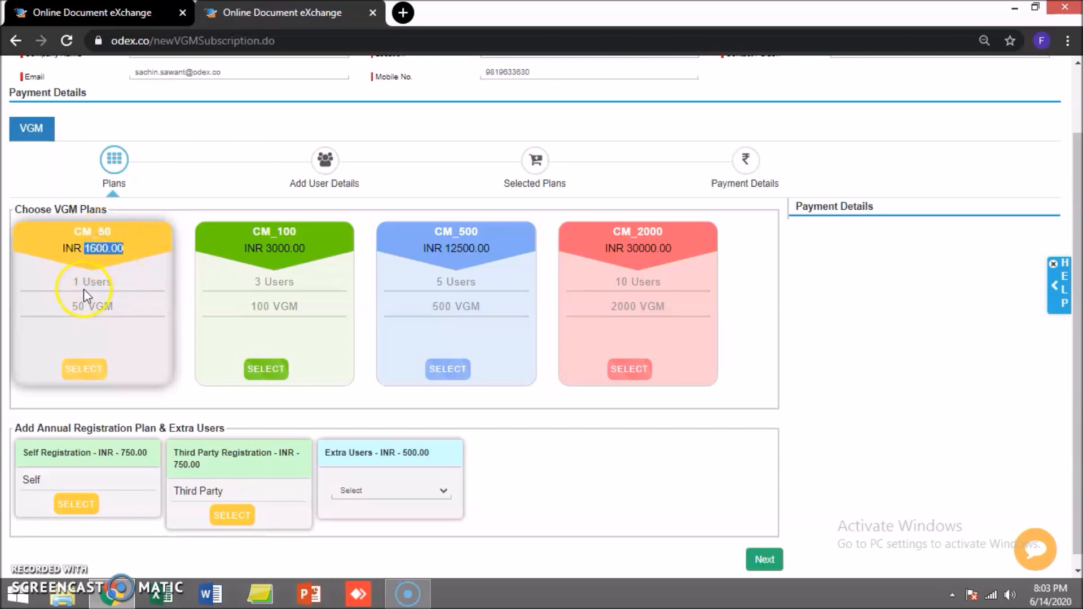
left_click_drag(73, 282, 90, 282)
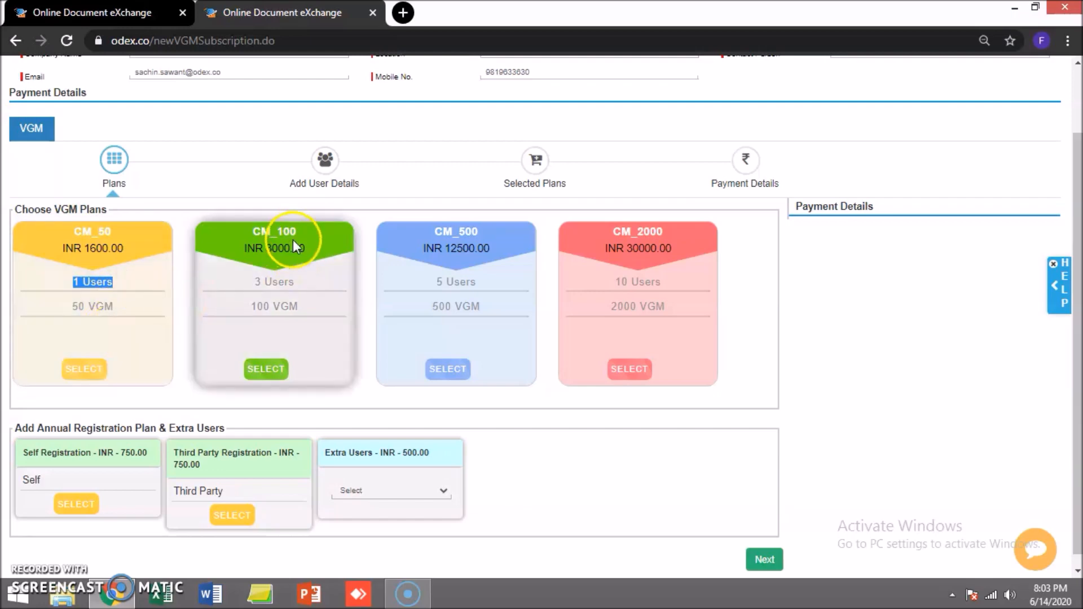
left_click_drag(255, 282, 266, 281)
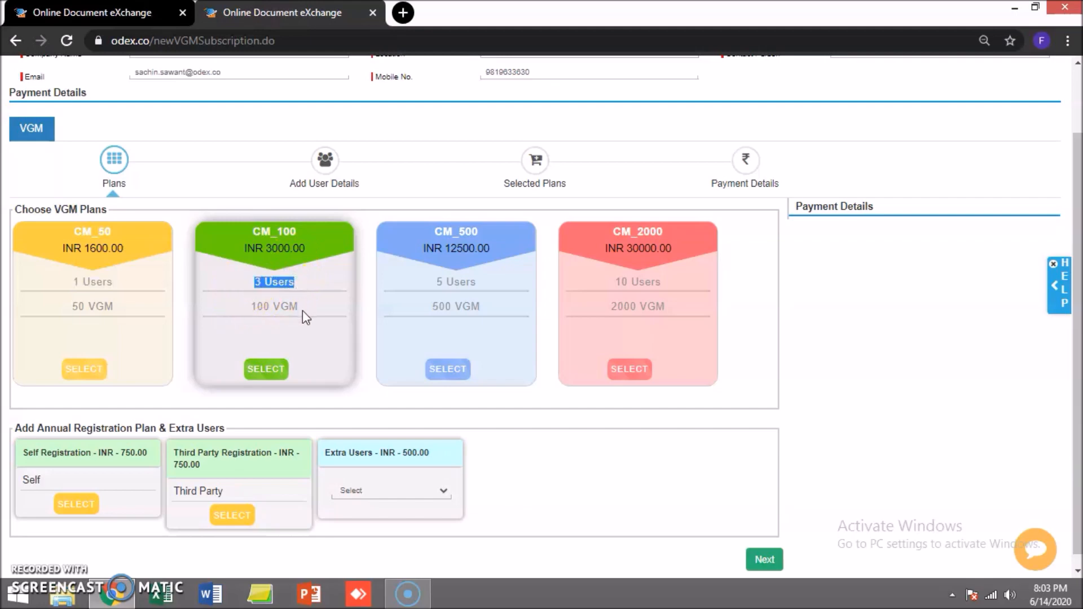
double_click(286, 249)
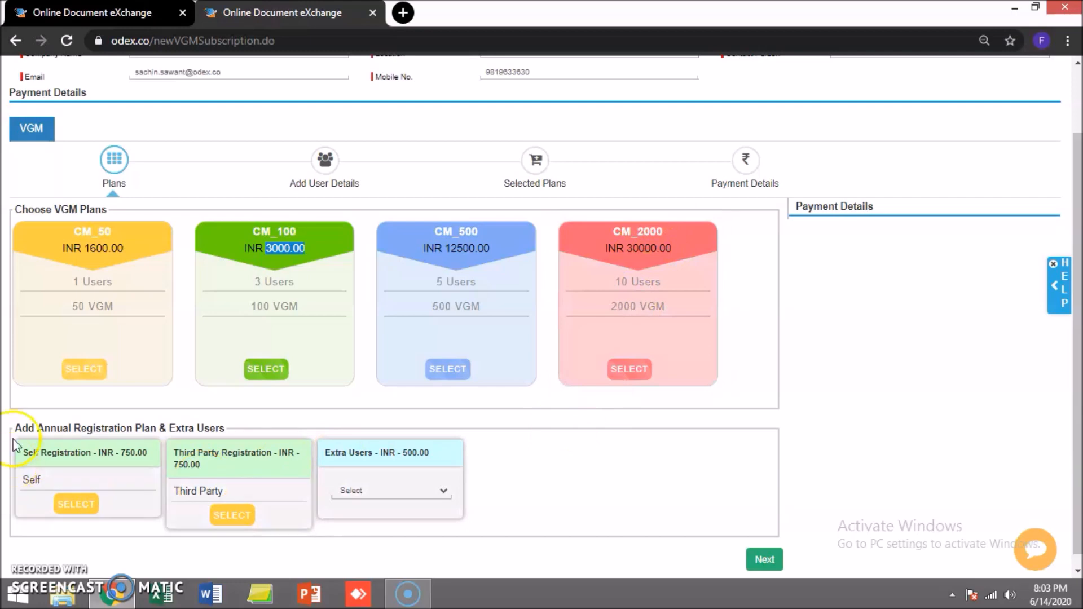
scroll(140, 513, "down", 1)
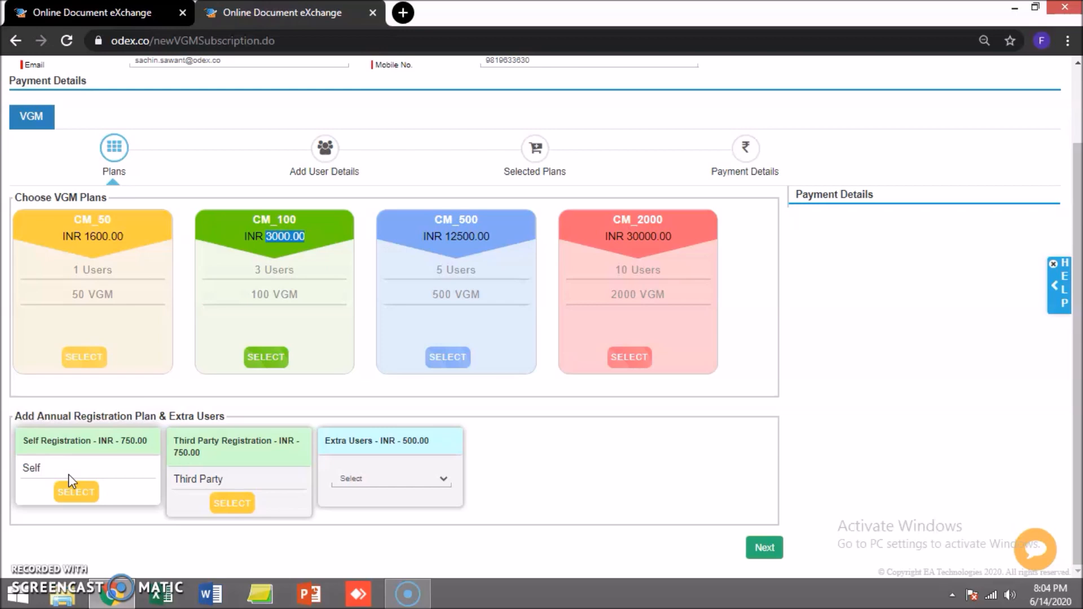
left_click(236, 471)
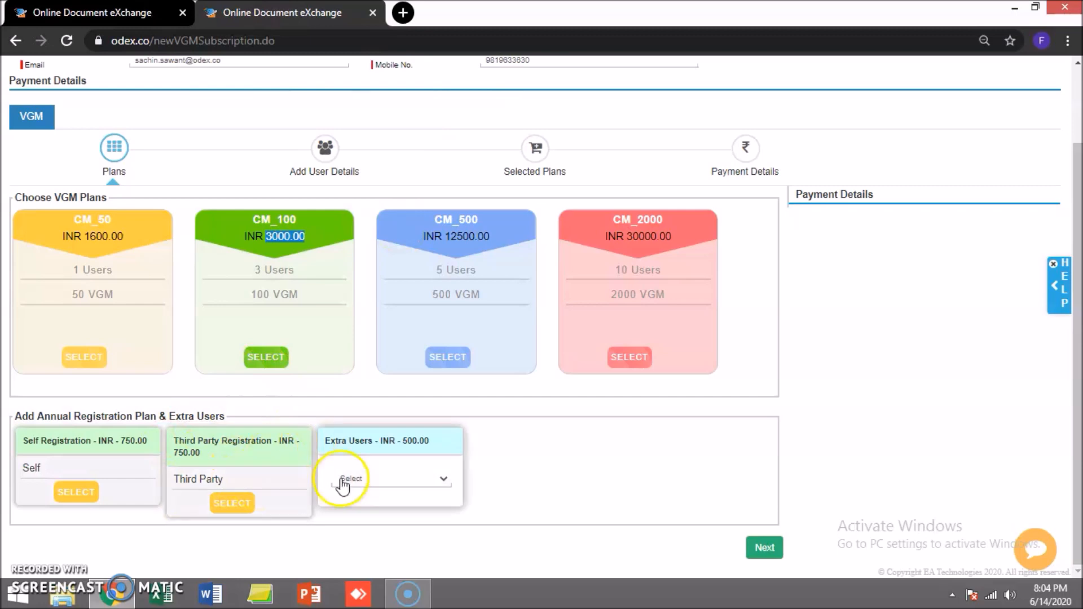
left_click(374, 482)
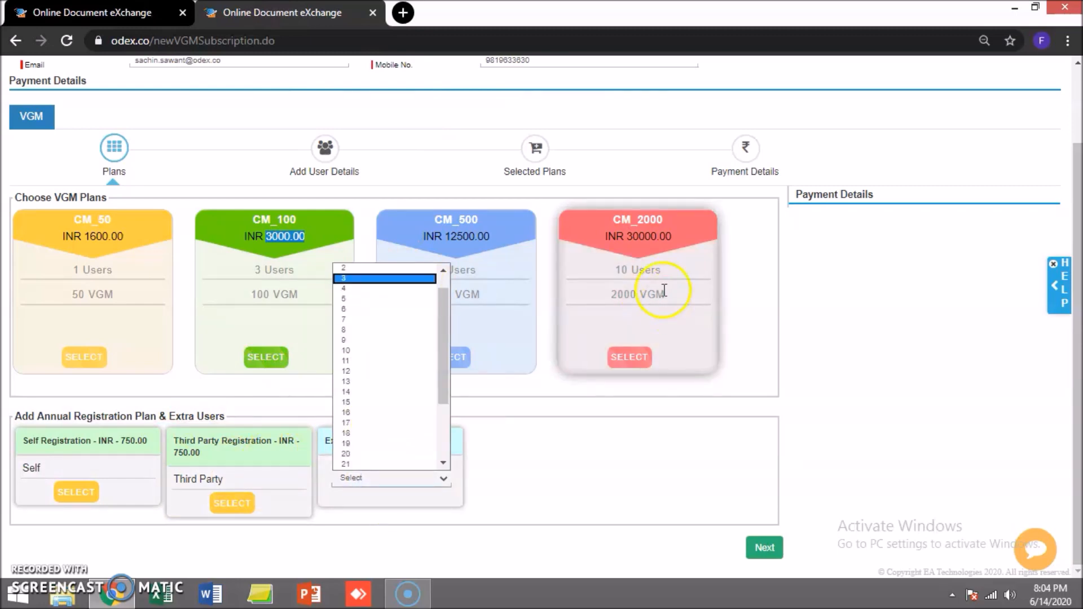
left_click(649, 268)
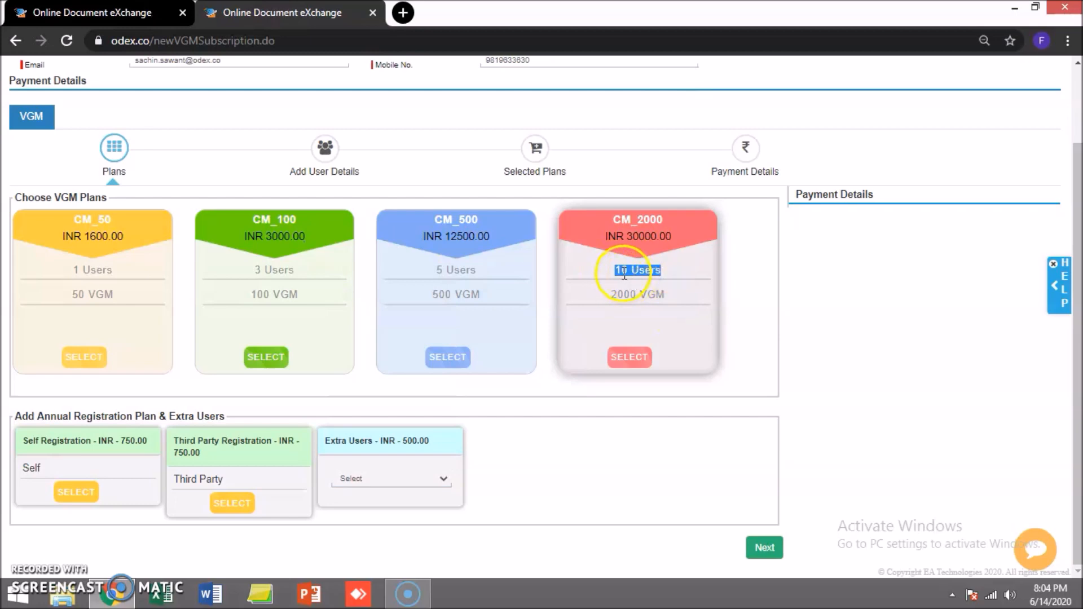
left_click_drag(85, 273, 662, 278)
left_click(536, 478)
left_click(424, 478)
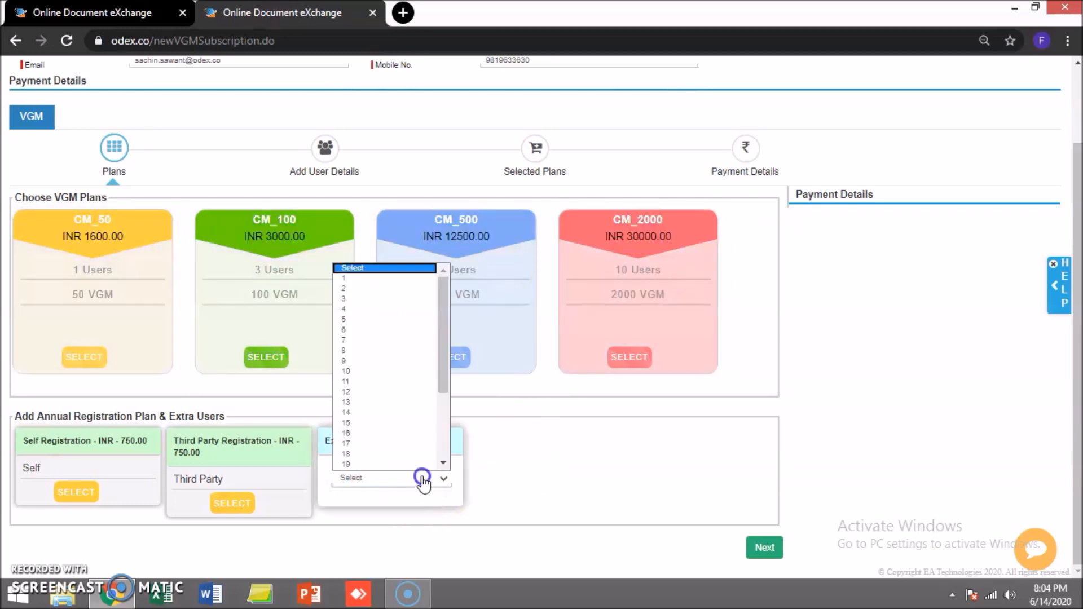
left_click(391, 279)
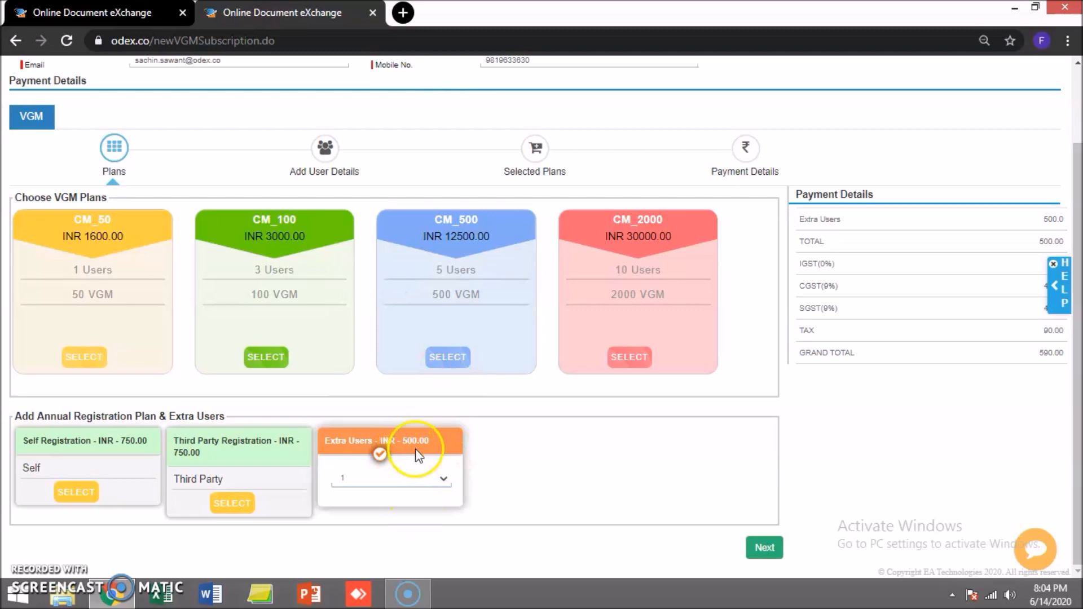
left_click(1053, 266)
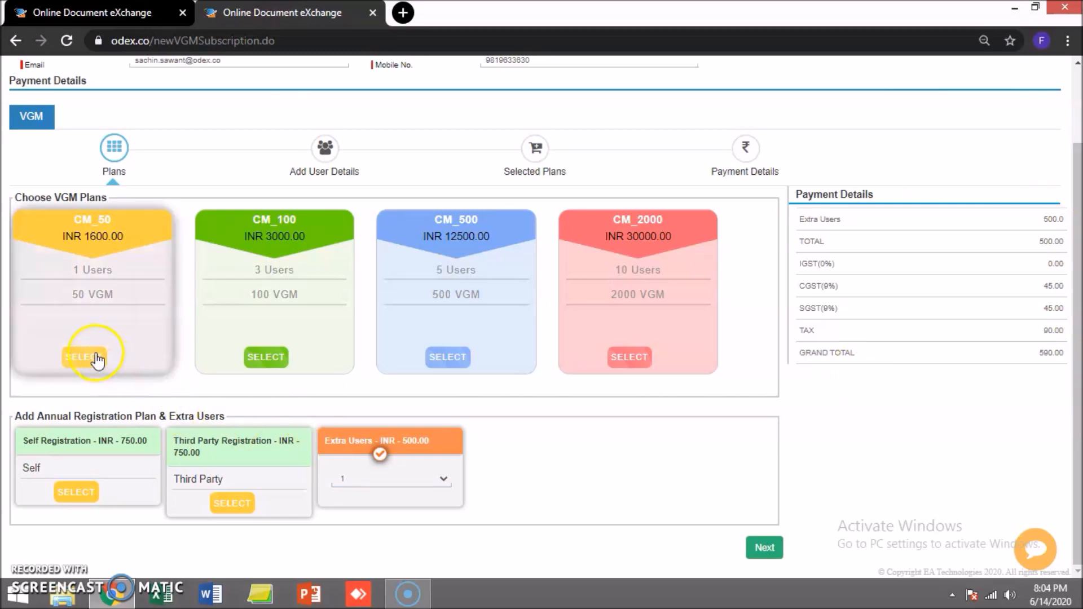
left_click(360, 478)
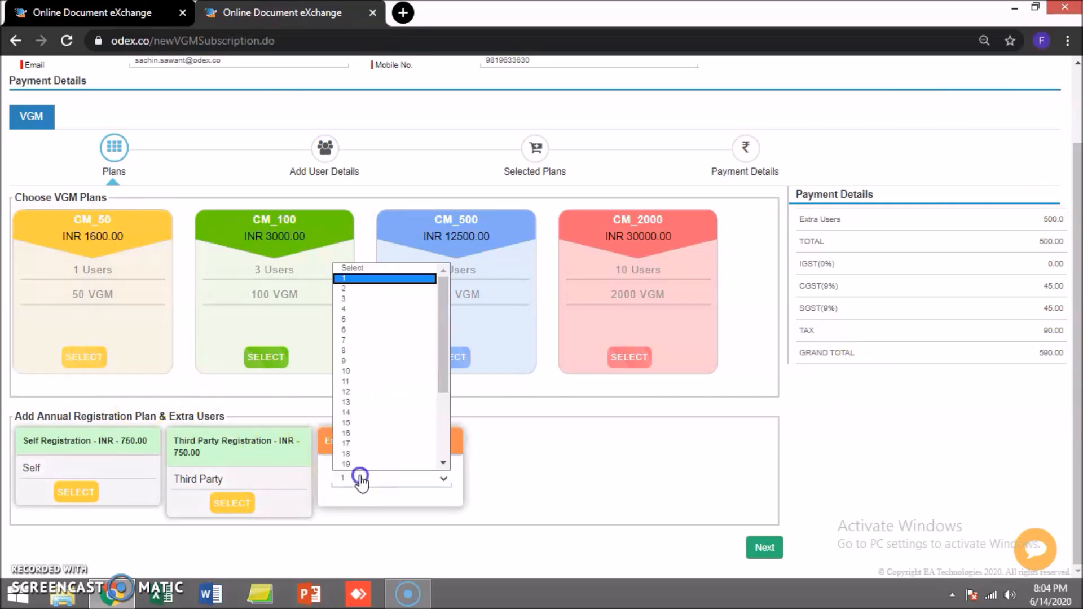
left_click(387, 268)
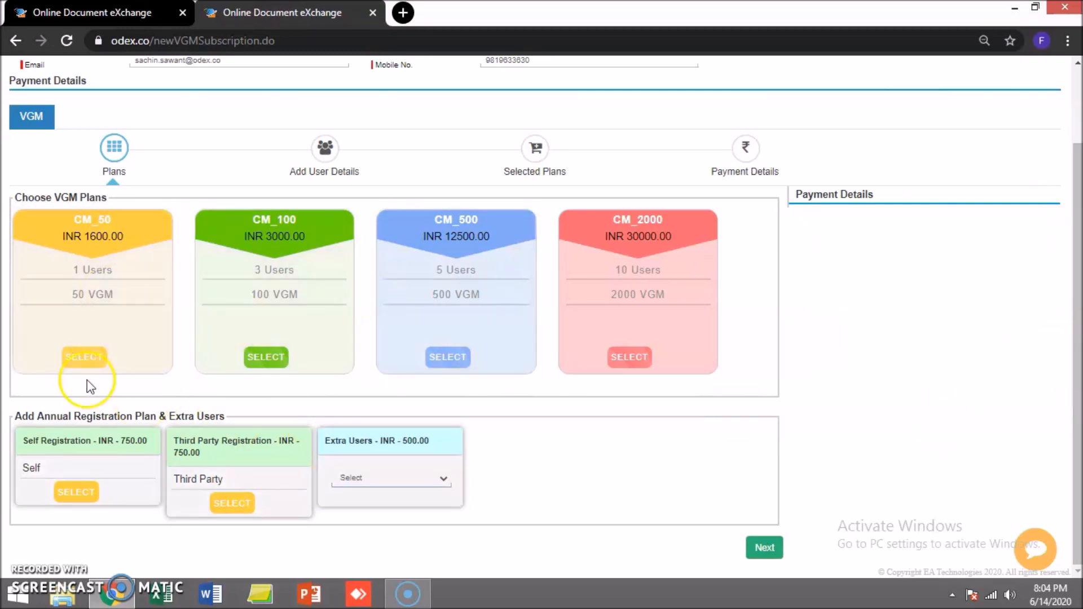
Step: Choose the CM_50 plan with Third Party Registration and 2 extra users, check the payment details, and continue to the user details
left_click(88, 358)
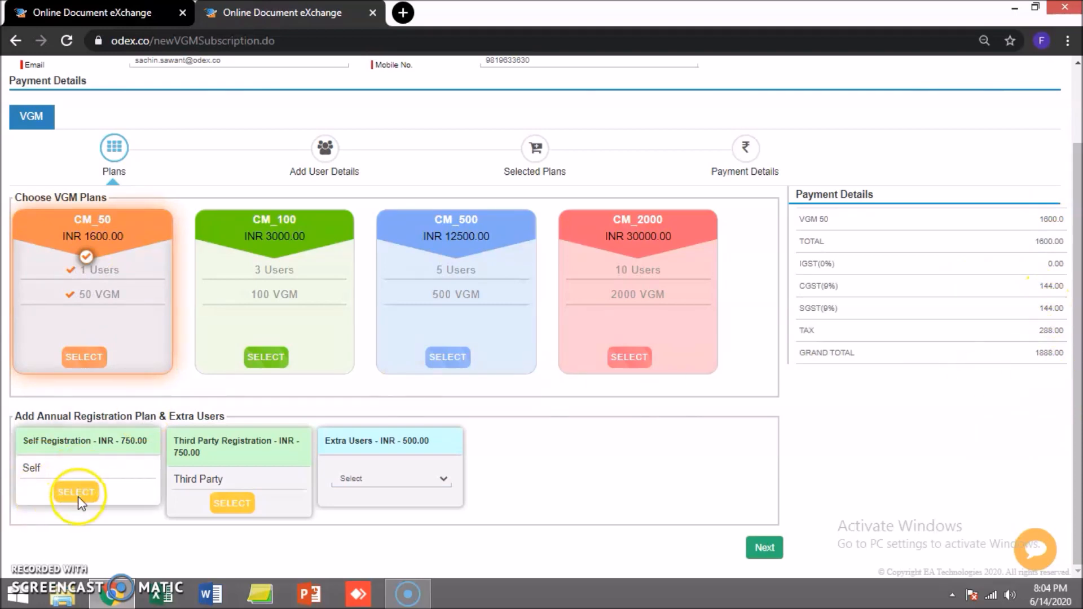
left_click(232, 503)
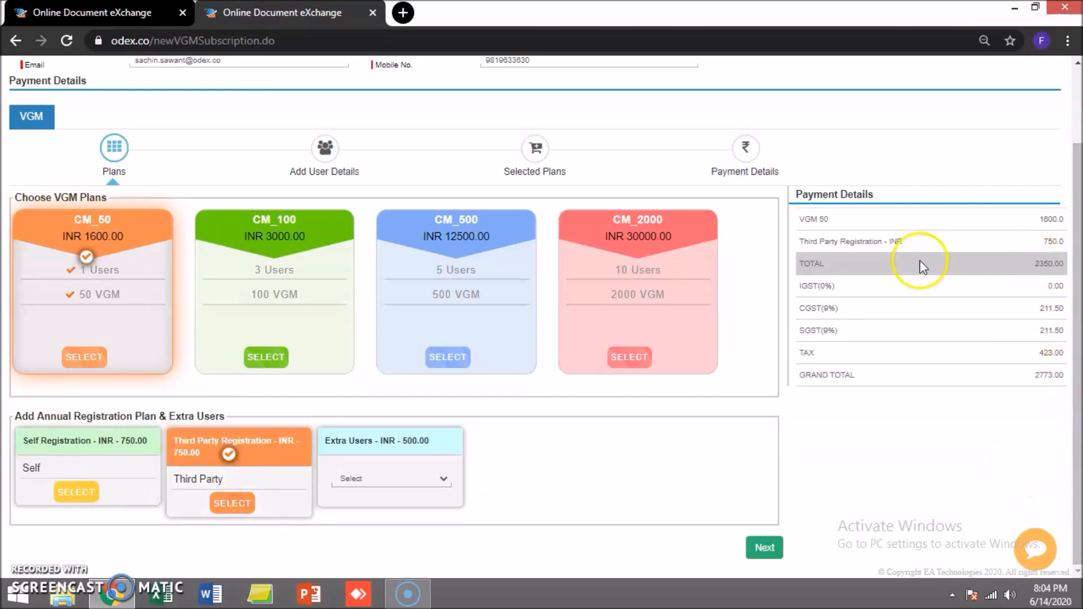
left_click(1049, 242)
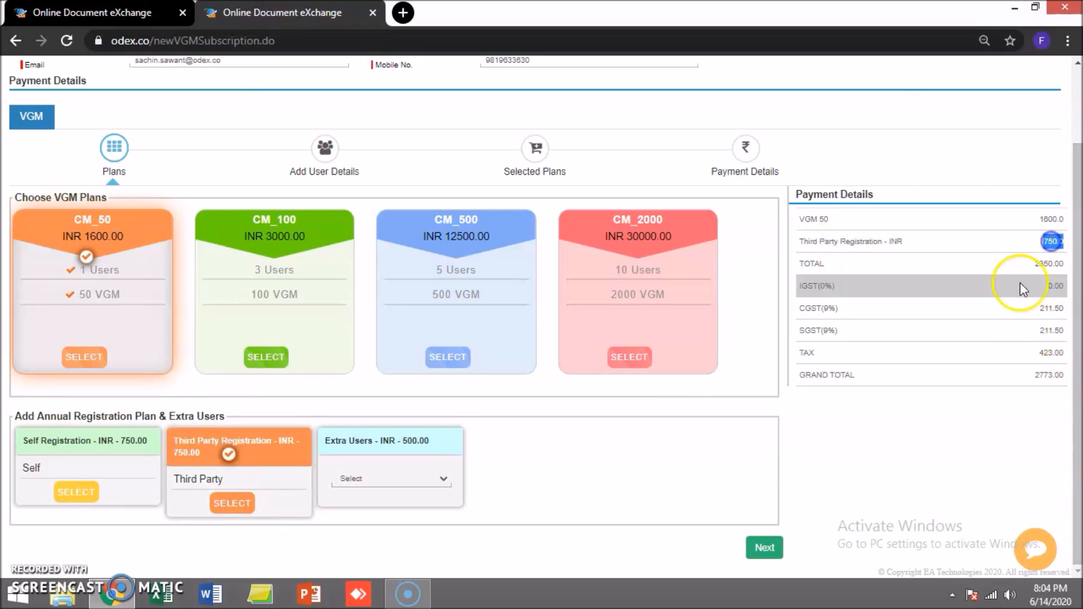
left_click(364, 485)
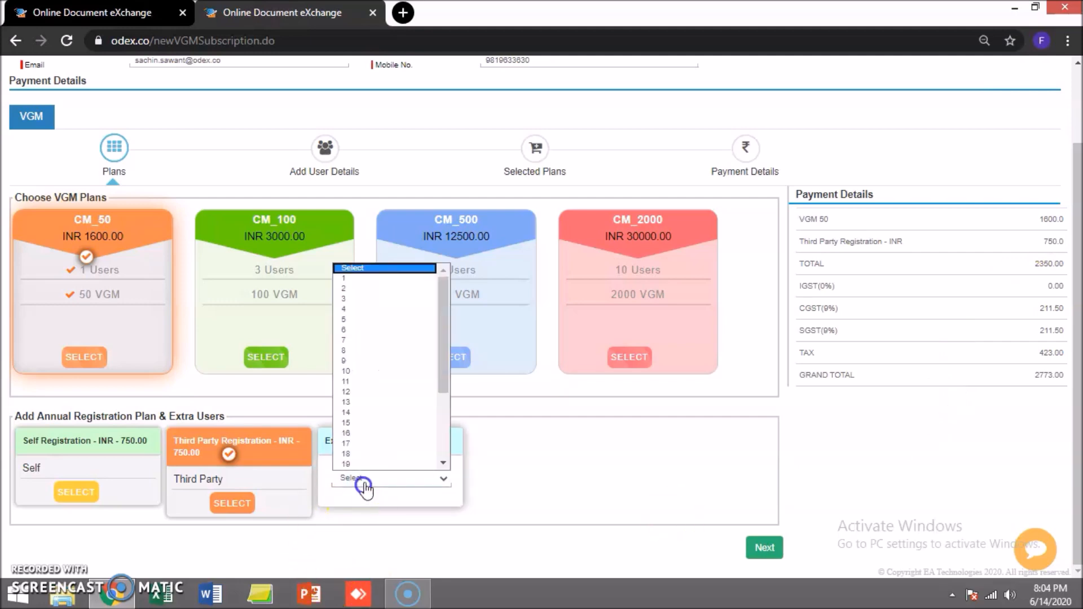
left_click(366, 289)
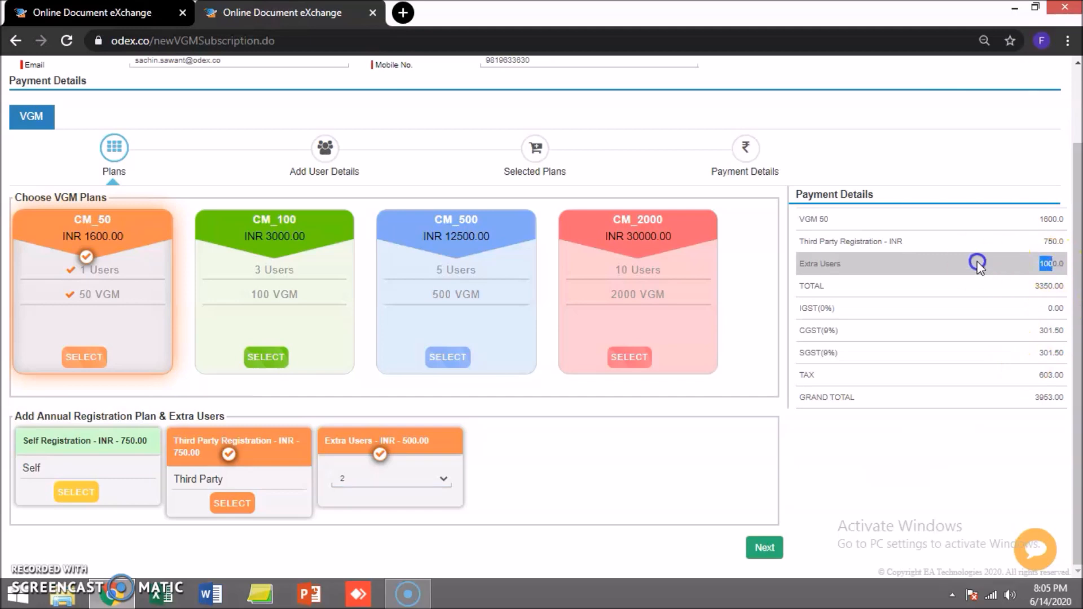
left_click_drag(1058, 397, 1025, 397)
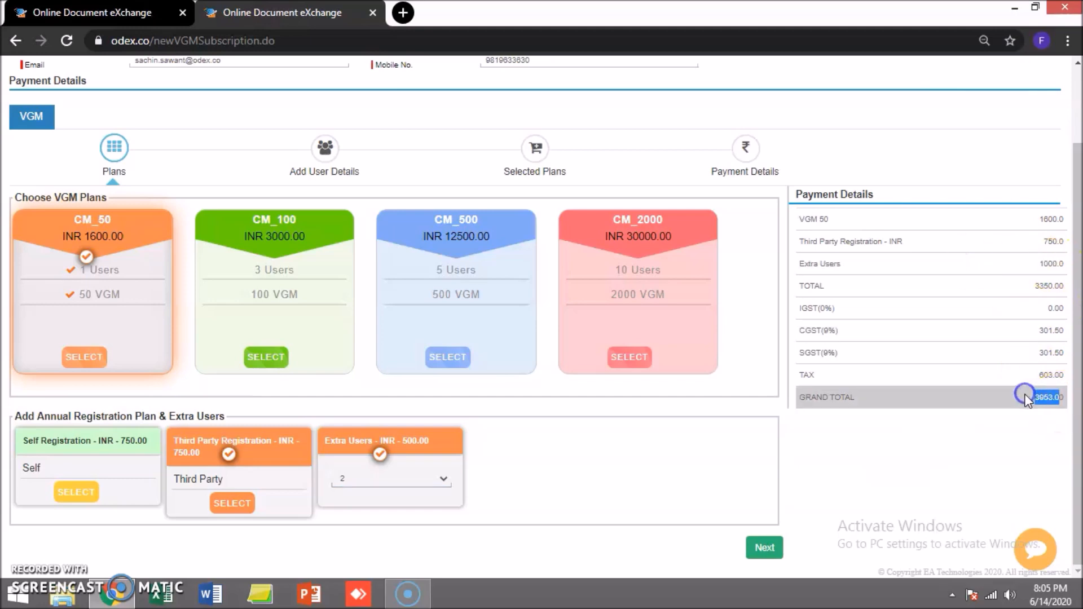
left_click(992, 458)
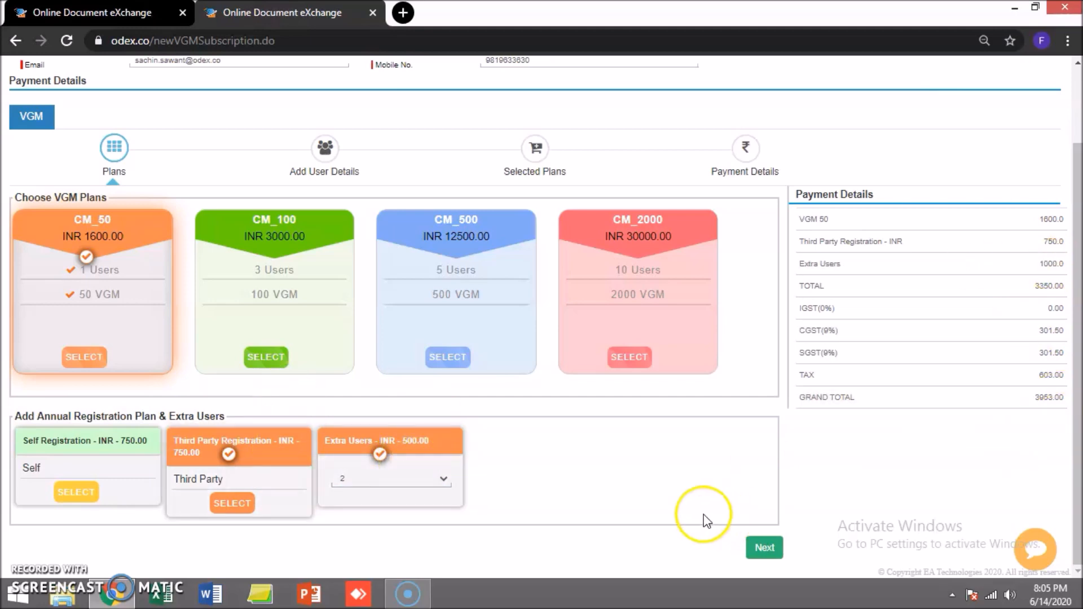
left_click(764, 547)
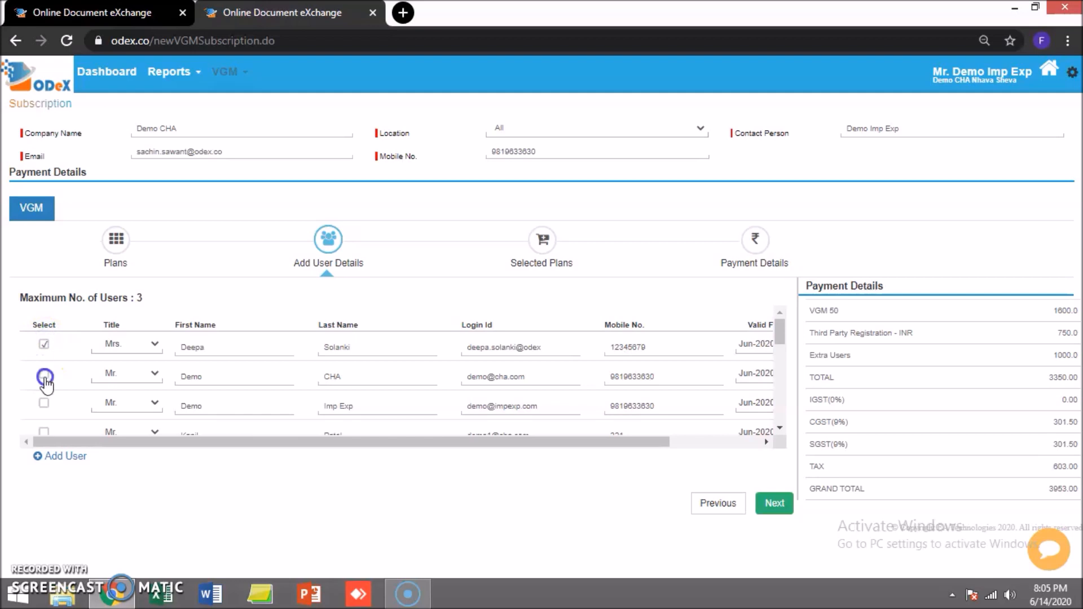
Step: Try to continue to the selected plans with the first three listed users selected
scroll(472, 411, "down", 3)
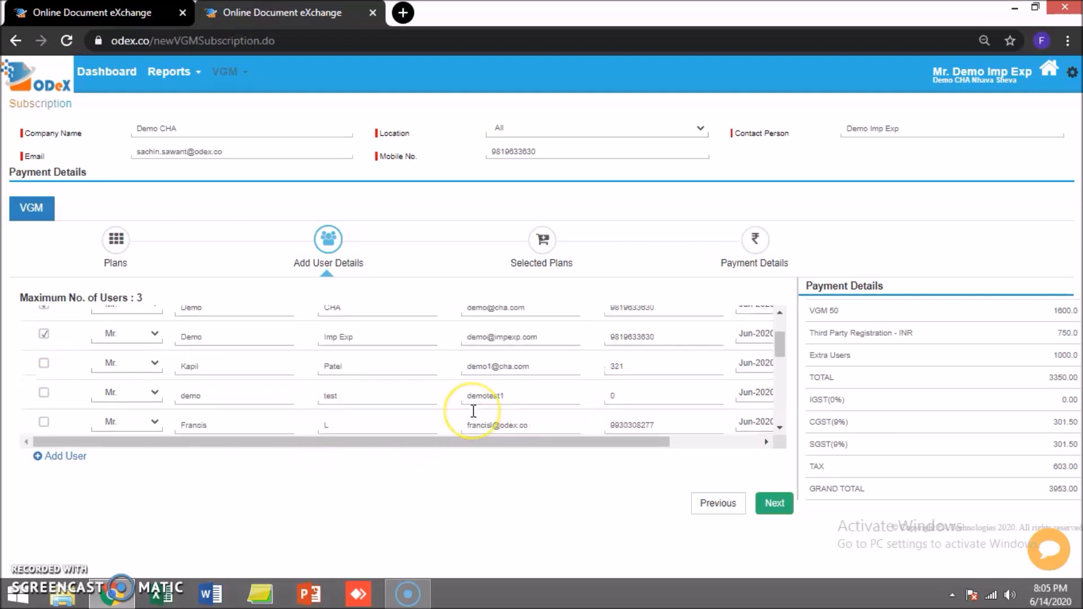
scroll(473, 411, "up", 3)
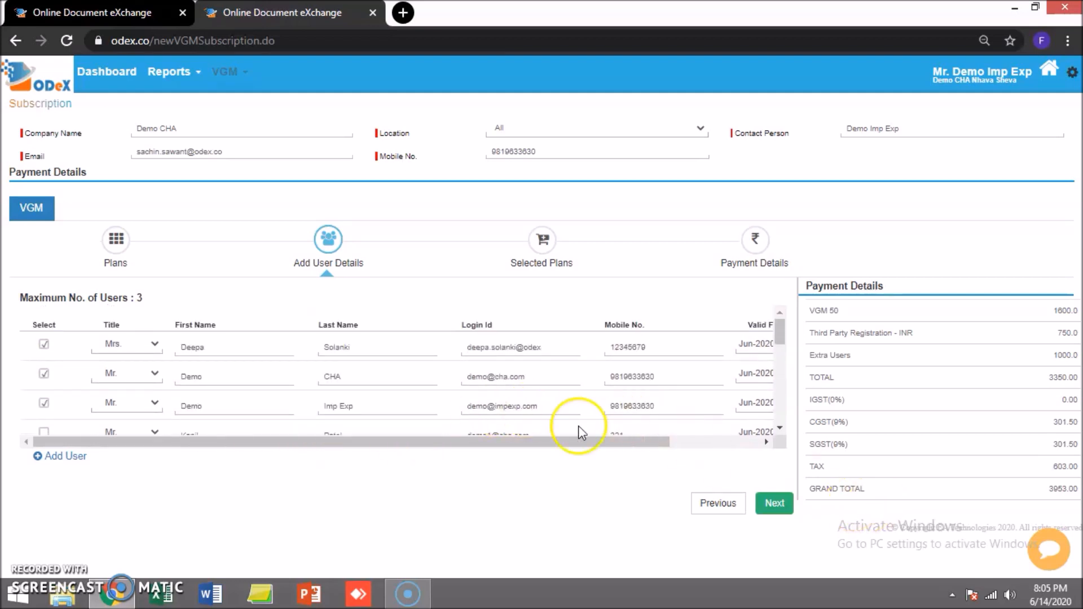
left_click(774, 511)
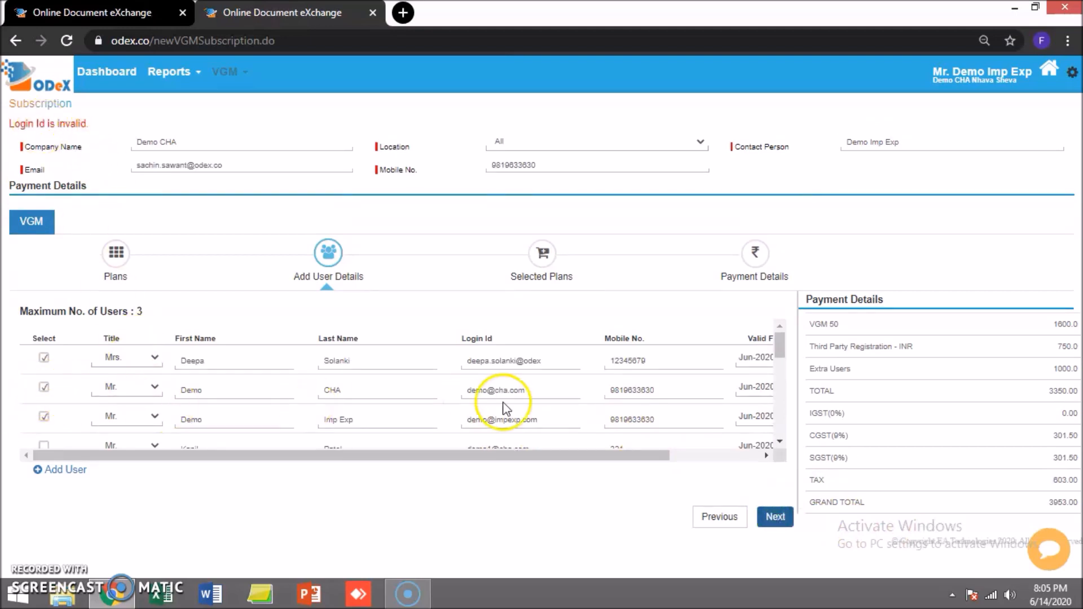
Step: Deselect the second and third listed users and try to continue with only the first one selected
left_click(45, 386)
left_click(44, 416)
scroll(527, 415, "down", 2)
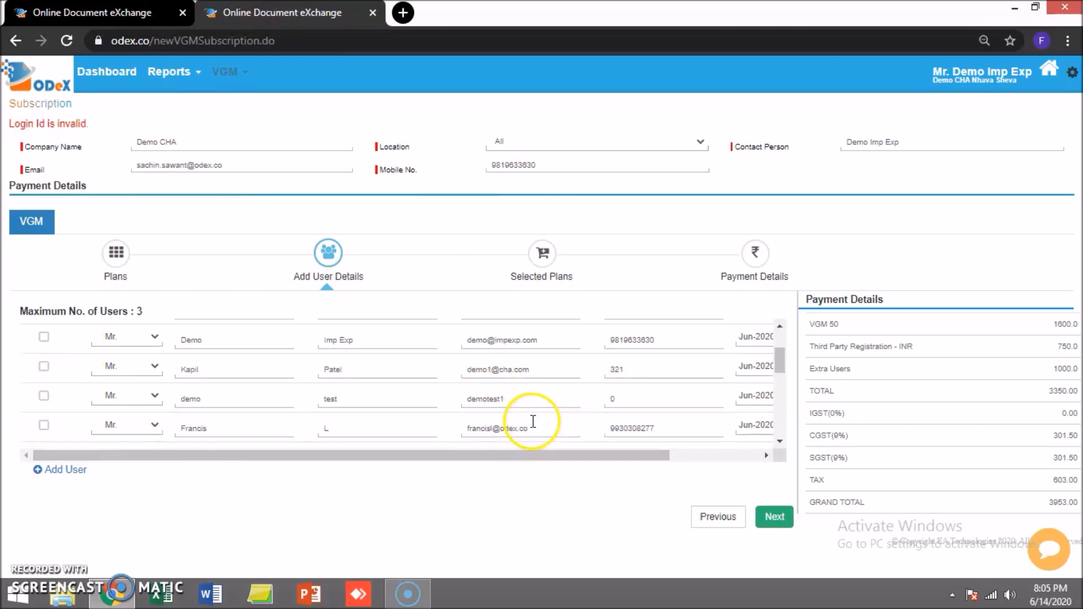
scroll(258, 403, "up", 3)
left_click(44, 384)
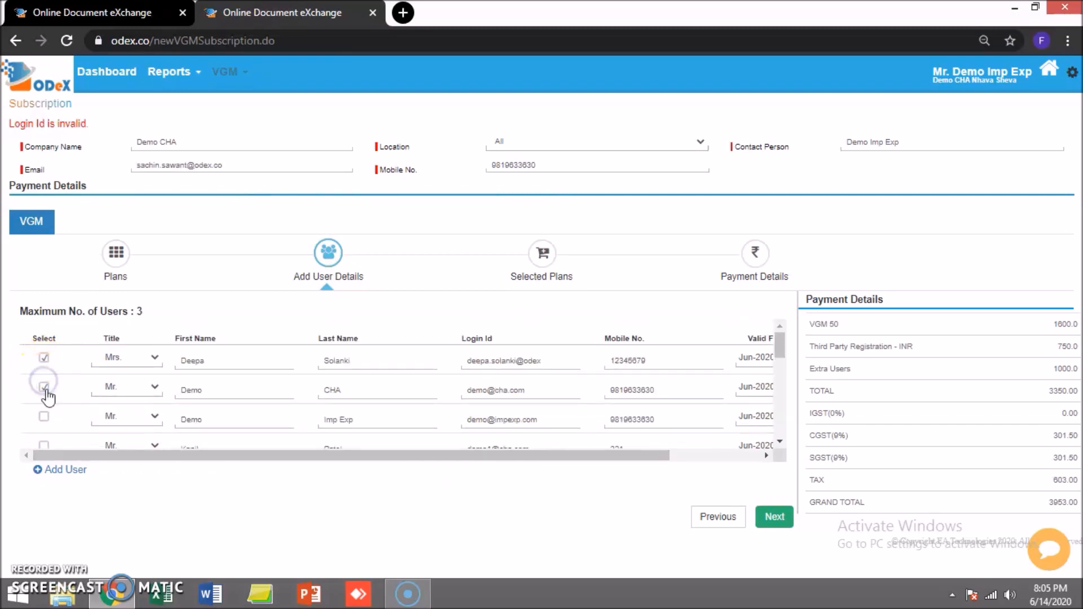
left_click(776, 520)
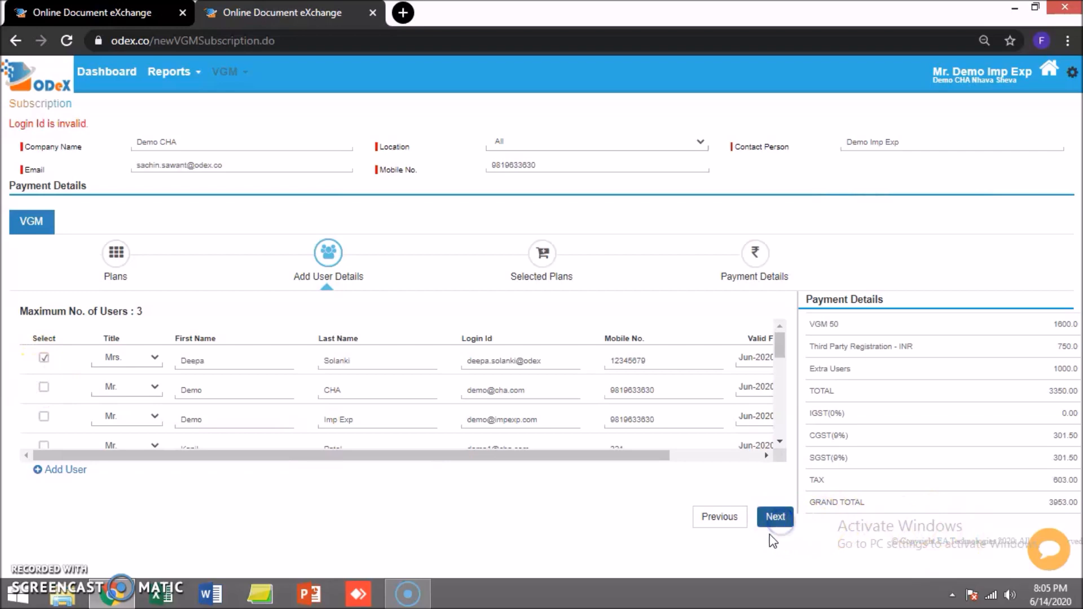
Step: Check the subscription's contact details, select the third listed user instead of the first, and continue to the selected plans
left_click(935, 137)
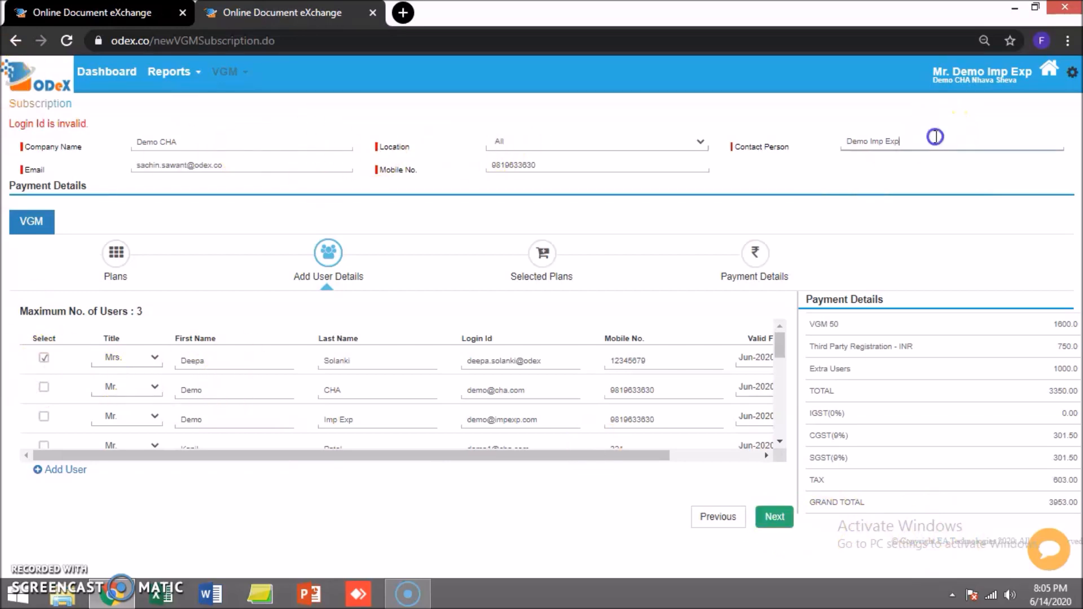
left_click_drag(237, 163, 109, 165)
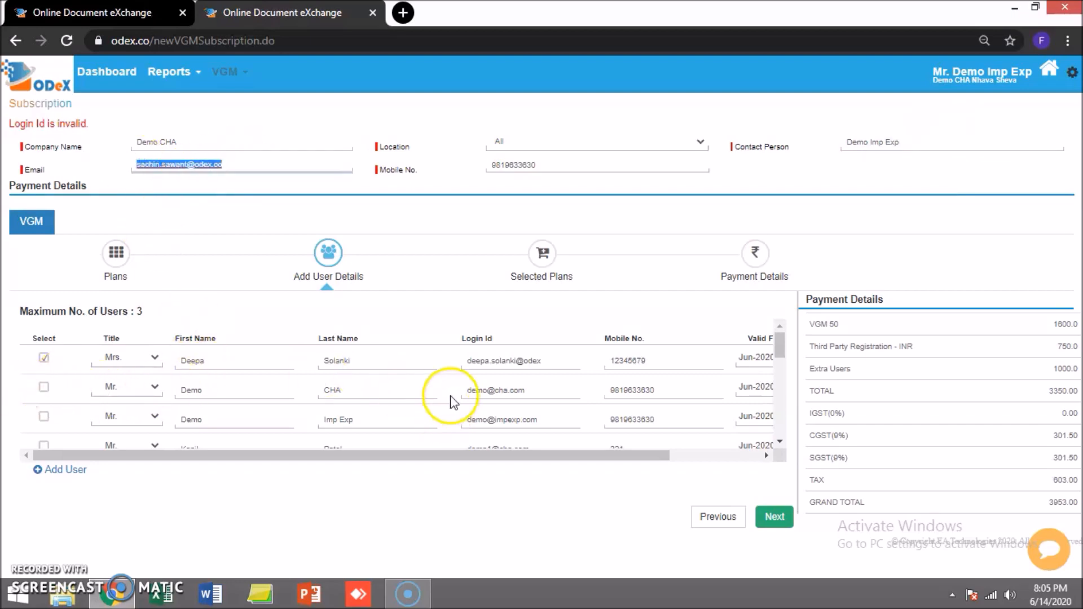
left_click(43, 358)
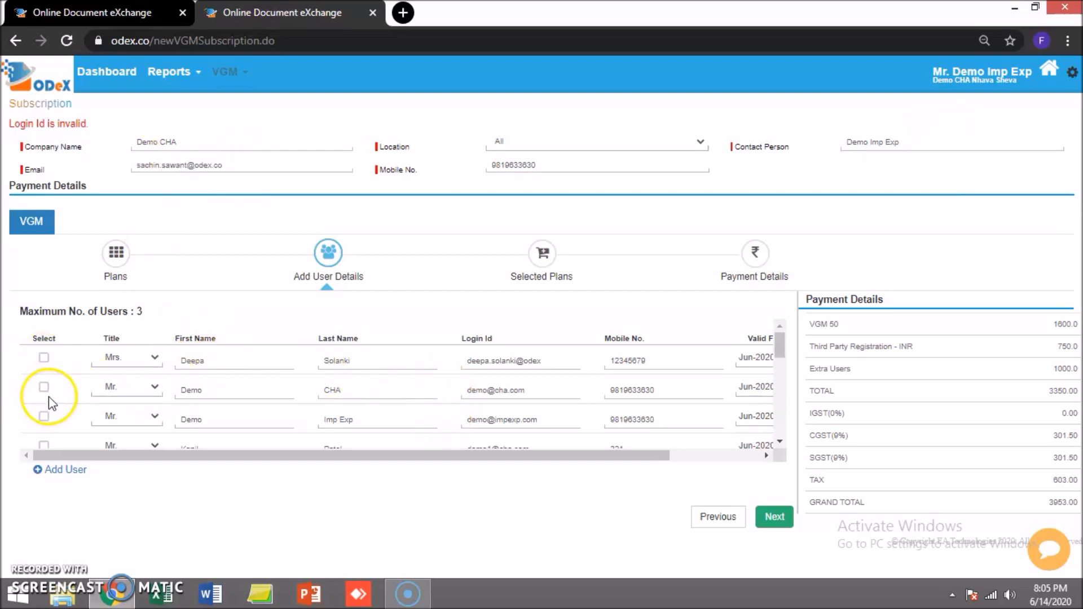
left_click(44, 417)
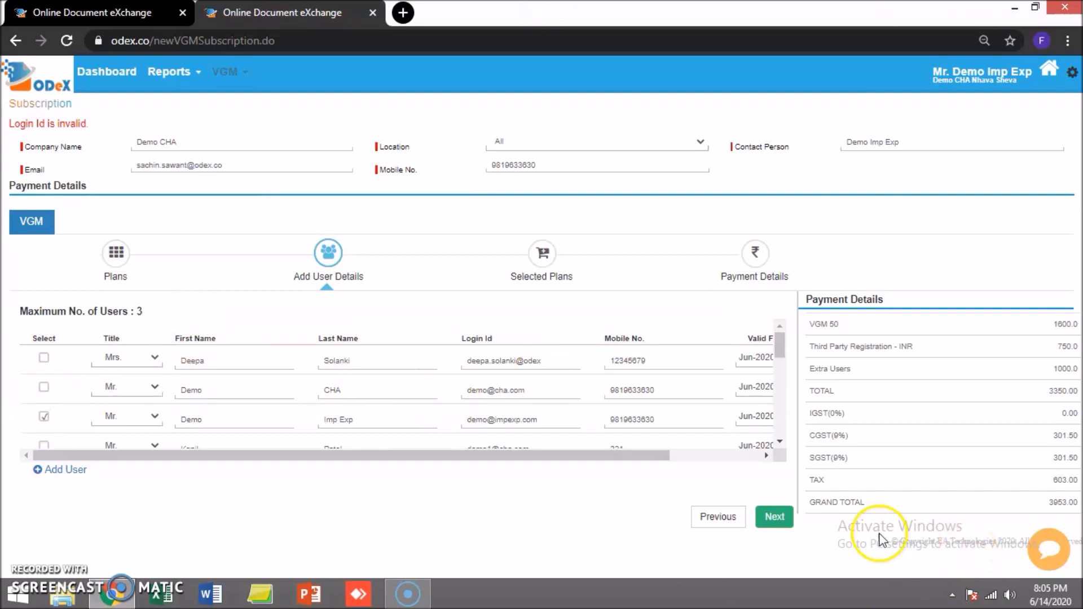
left_click(776, 518)
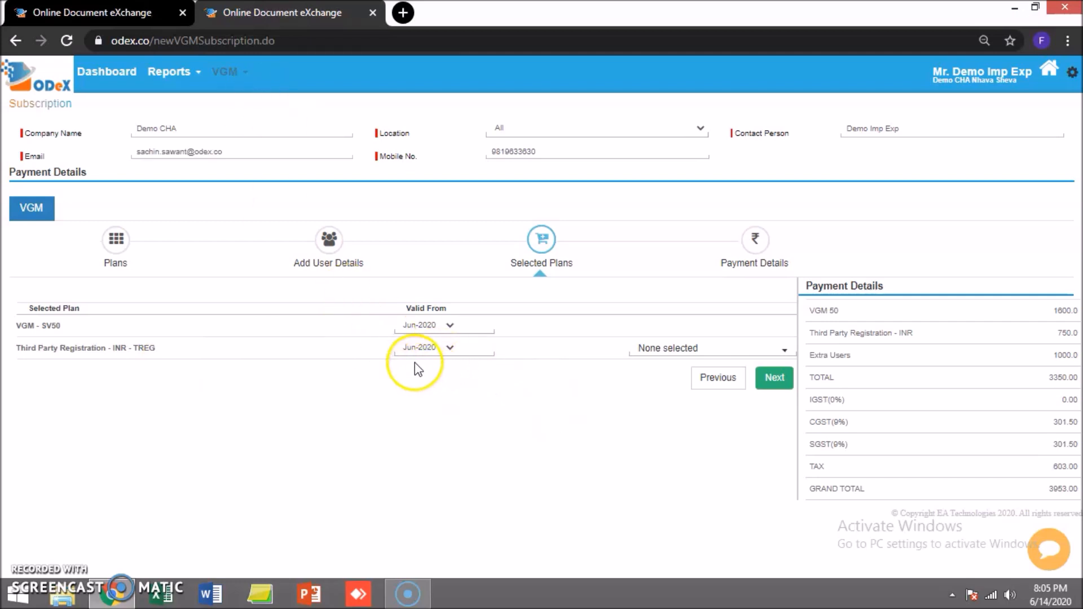
Step: Try Jul-2020 as the Third Party Registration's start month, set it back to Jun-2020, and try to continue to the payment details
left_click(423, 349)
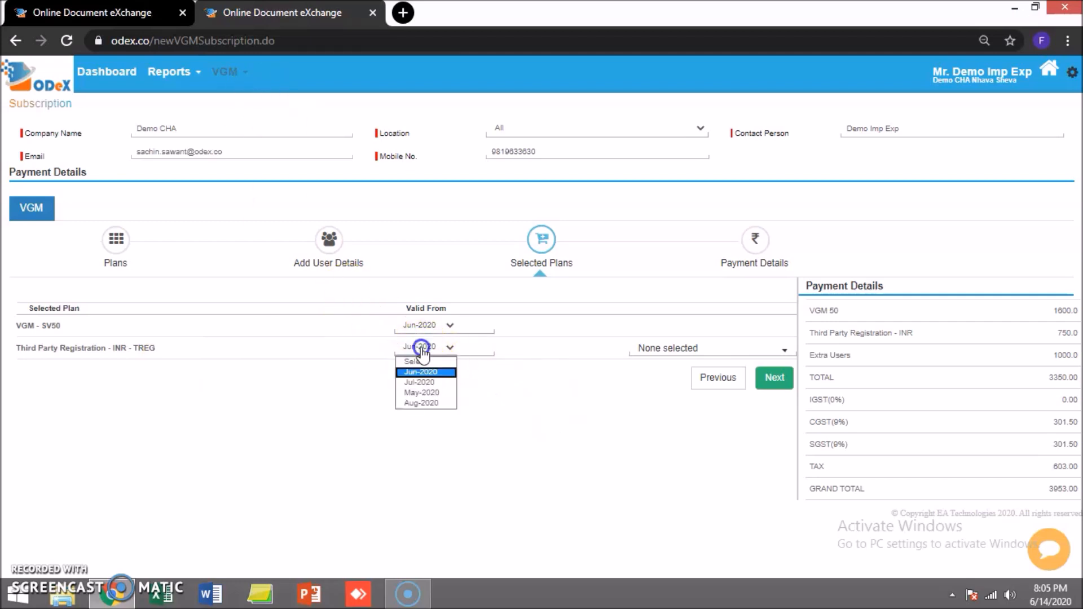
left_click(440, 384)
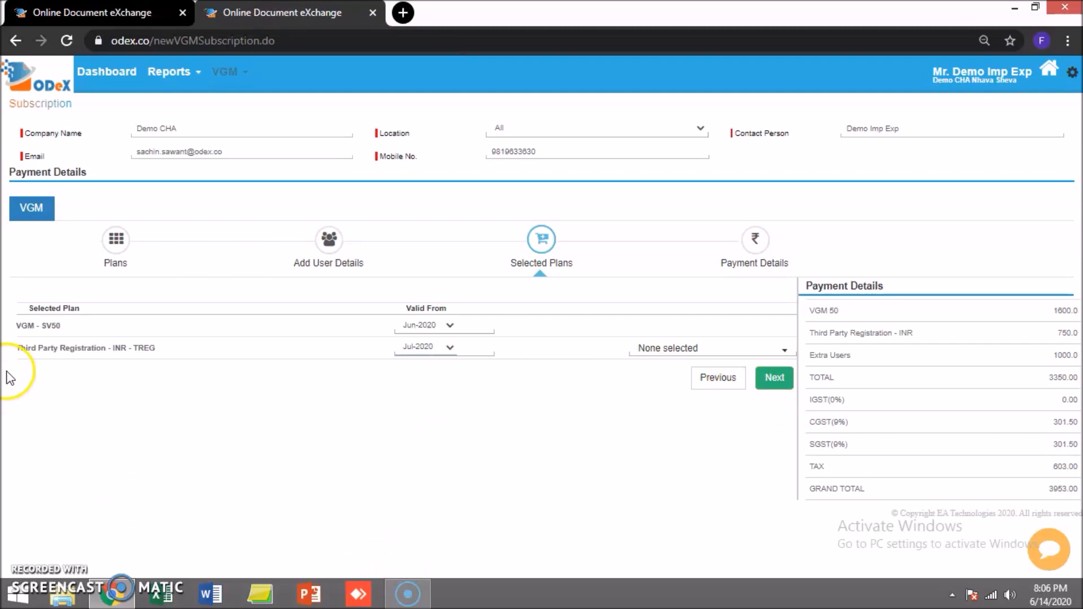
left_click(424, 354)
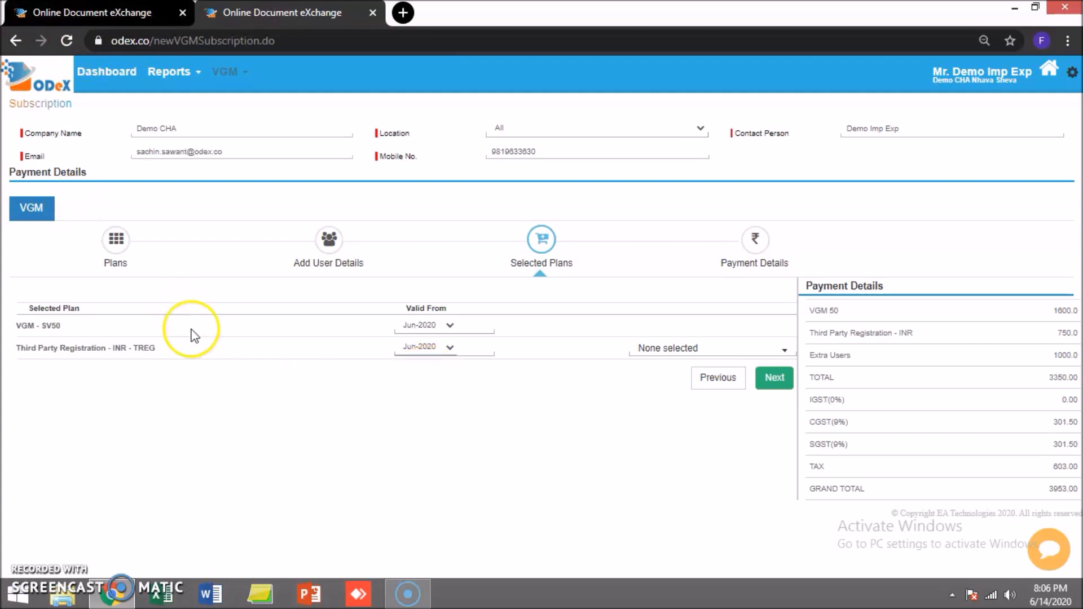
left_click(778, 385)
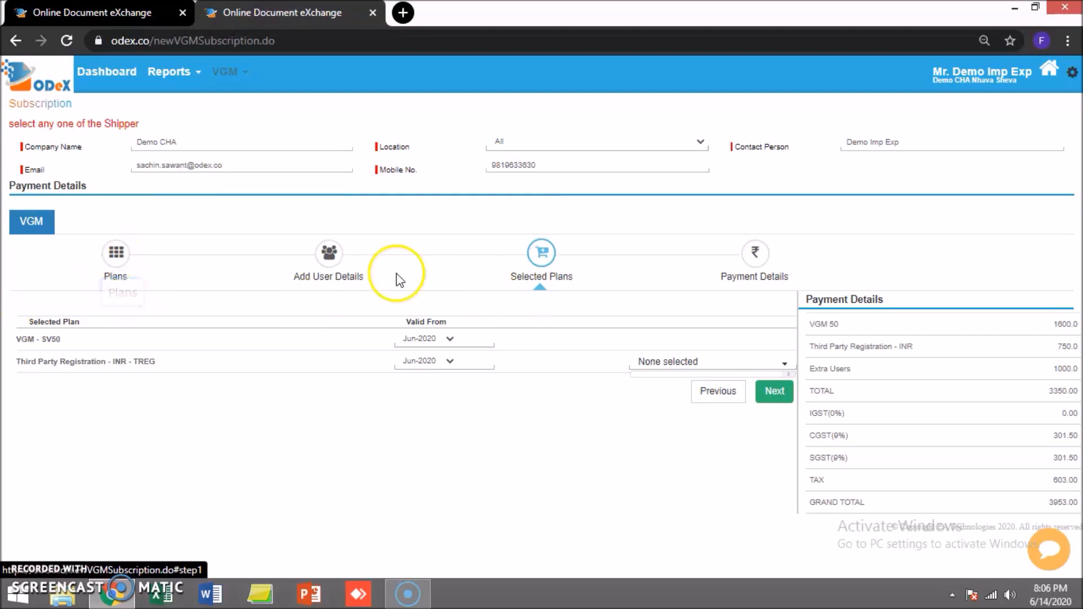
Step: Remove Third Party Registration from the chosen plans and proceed through the user details and selected plans to the payment details
left_click(127, 261)
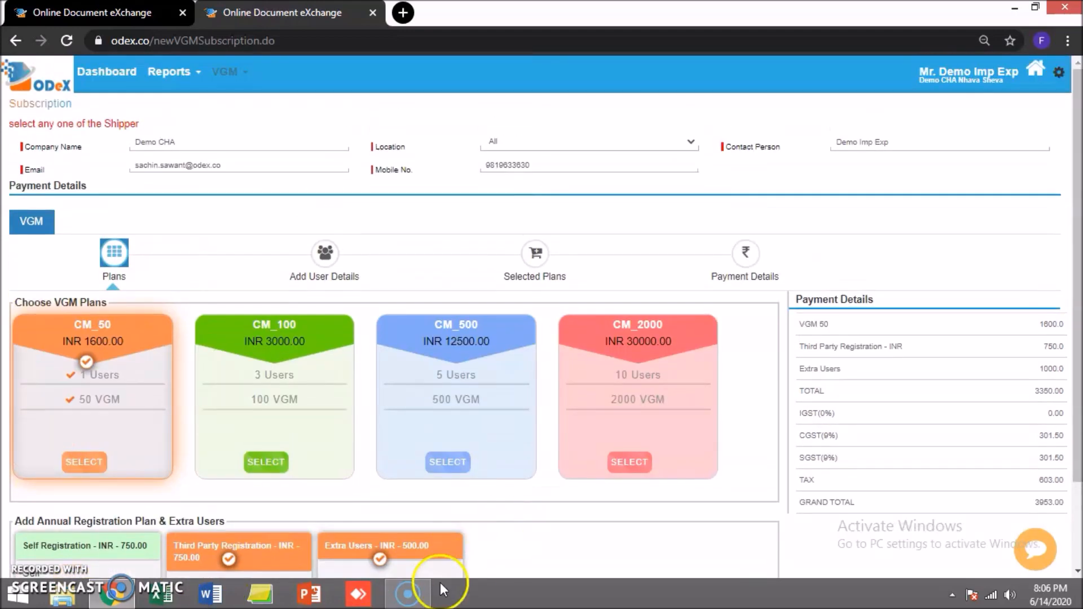
scroll(508, 550, "down", 3)
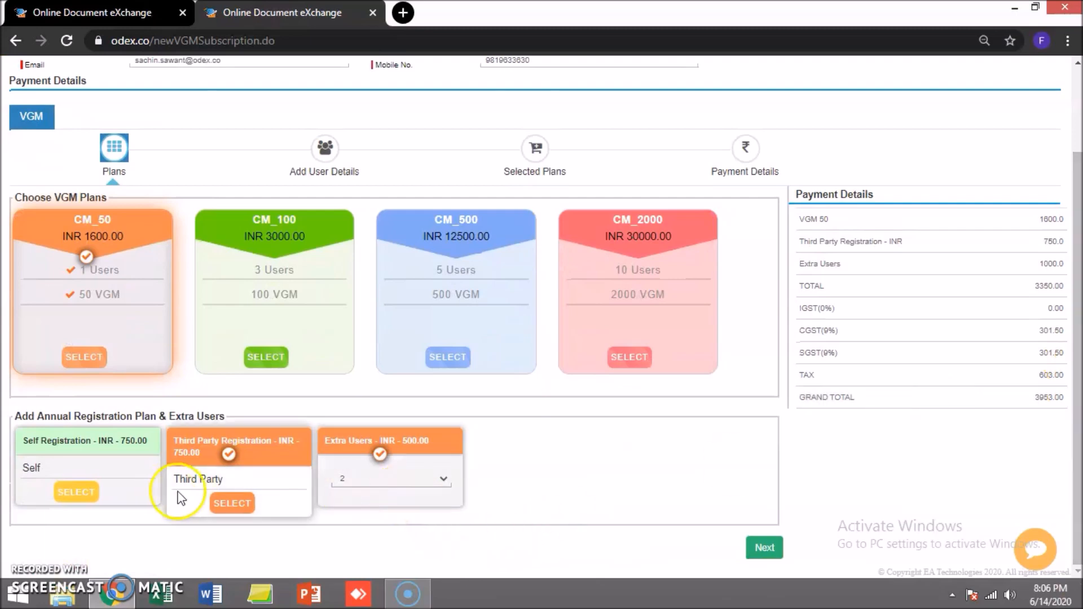
left_click(237, 509)
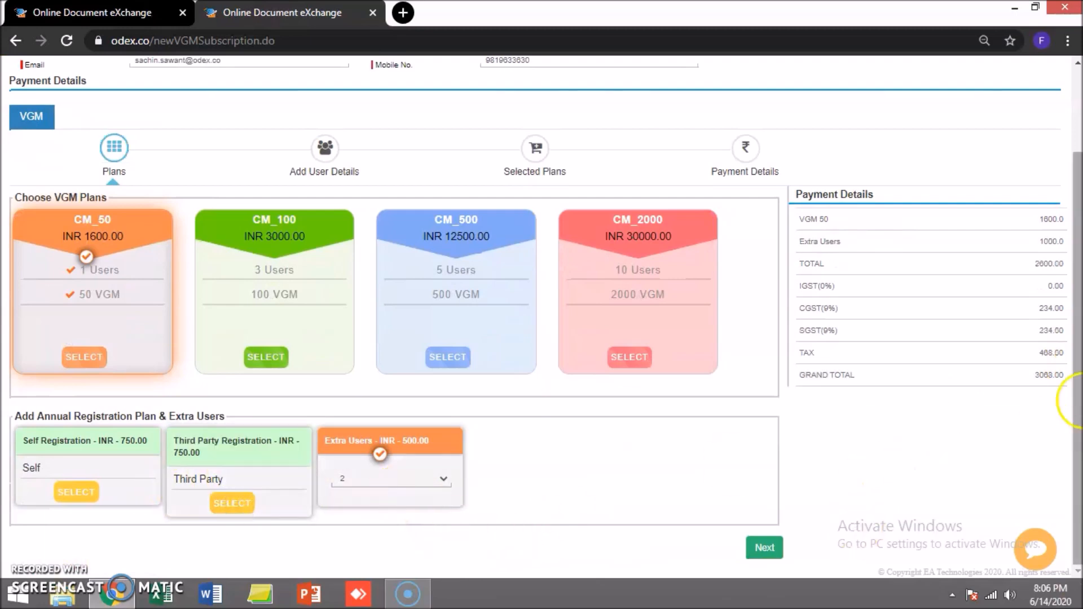
left_click(767, 552)
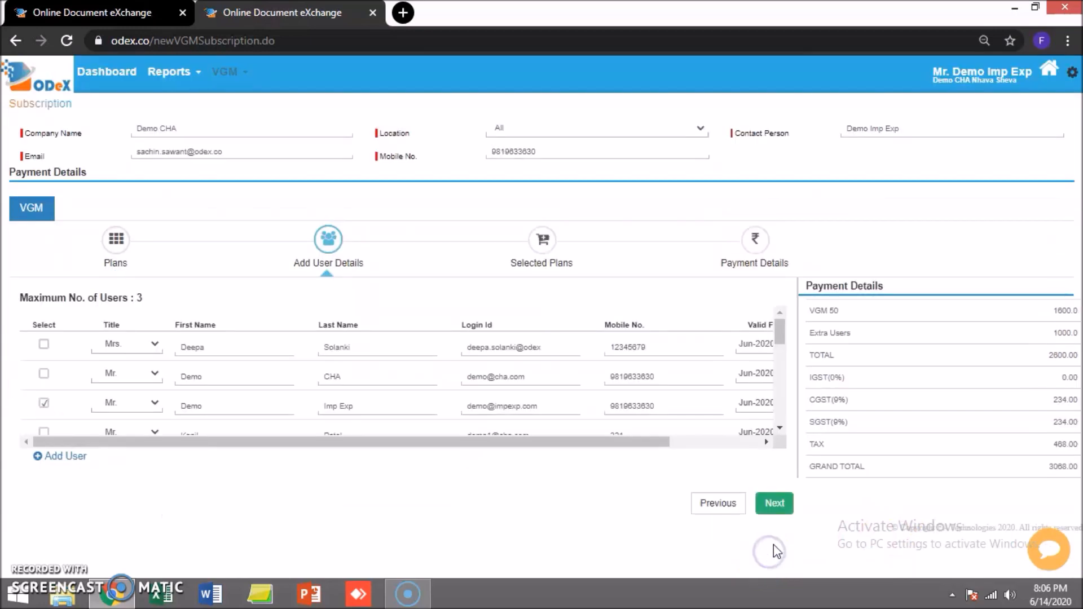
left_click(773, 515)
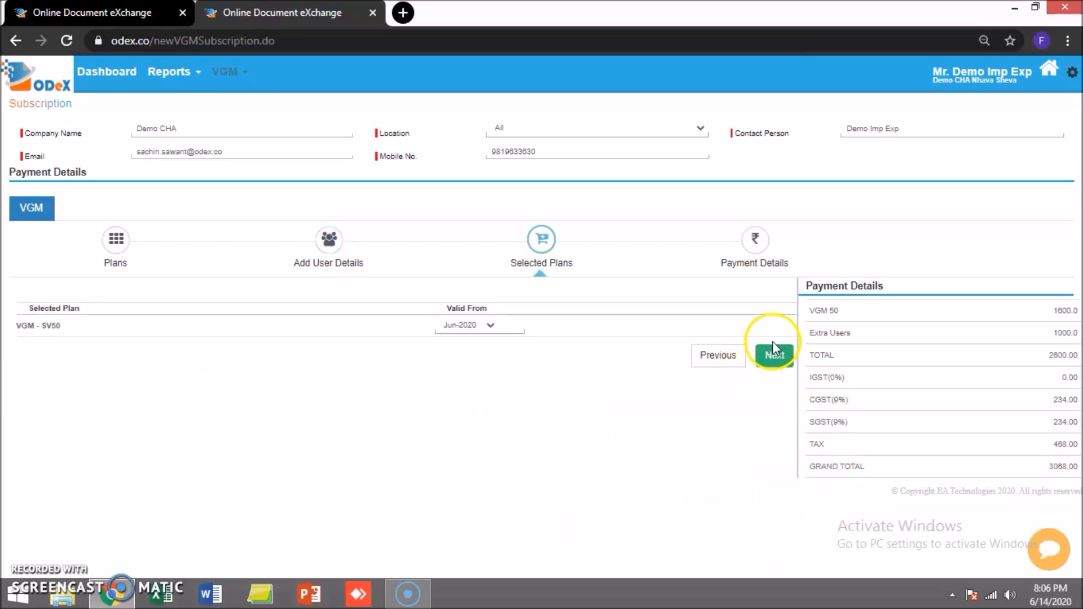
left_click(774, 355)
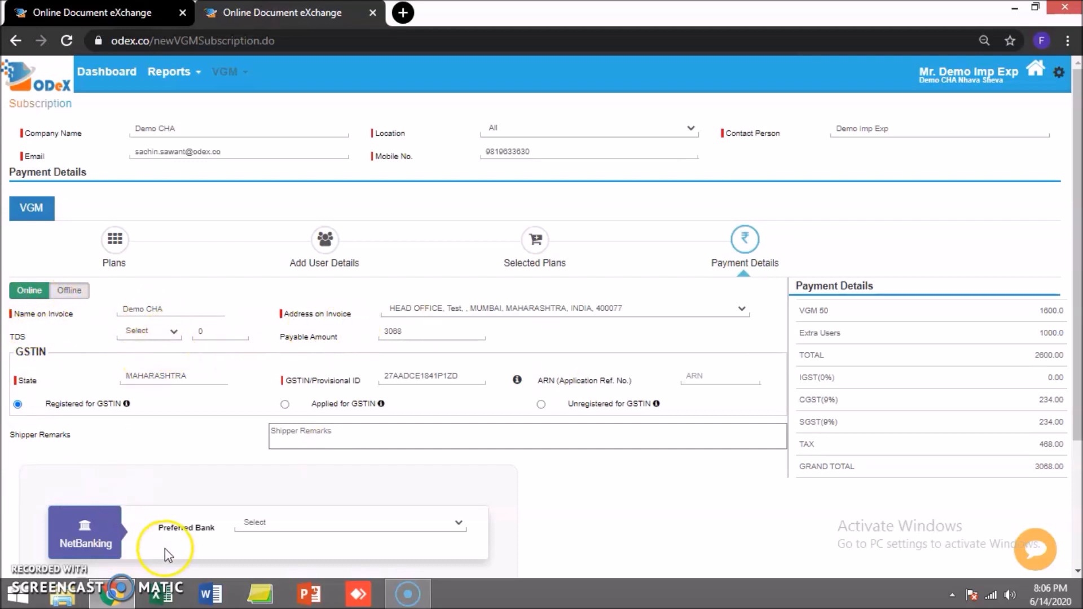
Step: Look through the preferred banks for online payment, agree to the terms and conditions, and review the invoice details
scroll(455, 503, "down", 3)
left_click(345, 343)
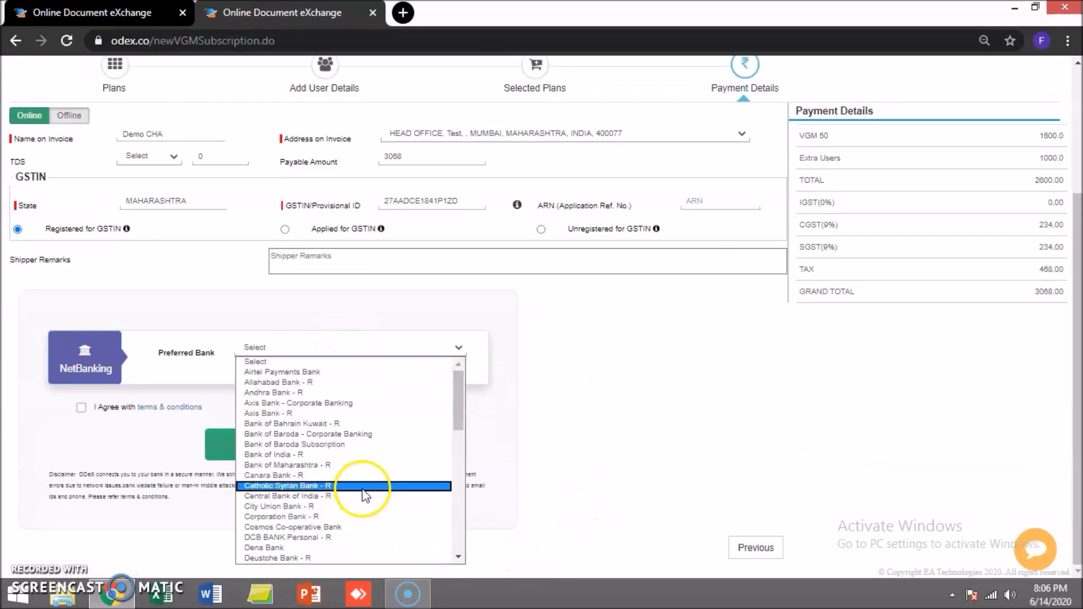
left_click(107, 442)
left_click(85, 405)
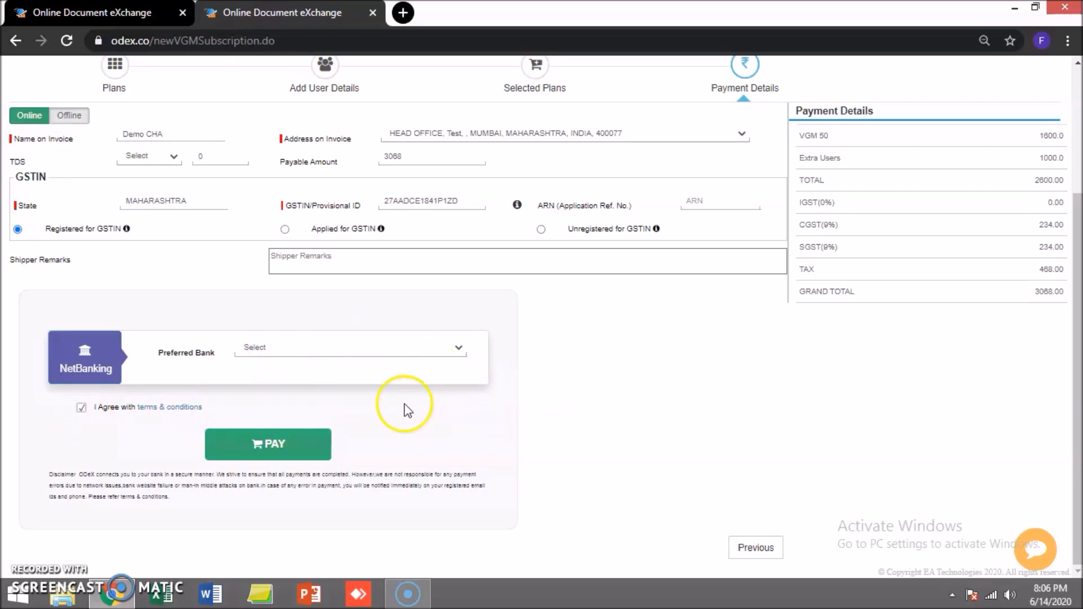
scroll(423, 429, "up", 3)
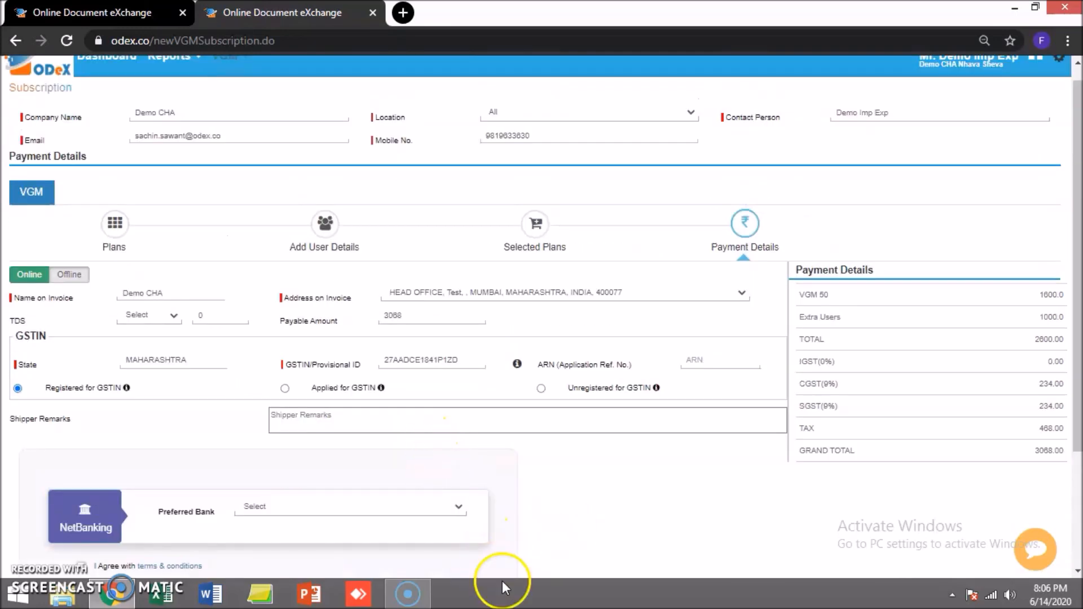
scroll(197, 471, "down", 3)
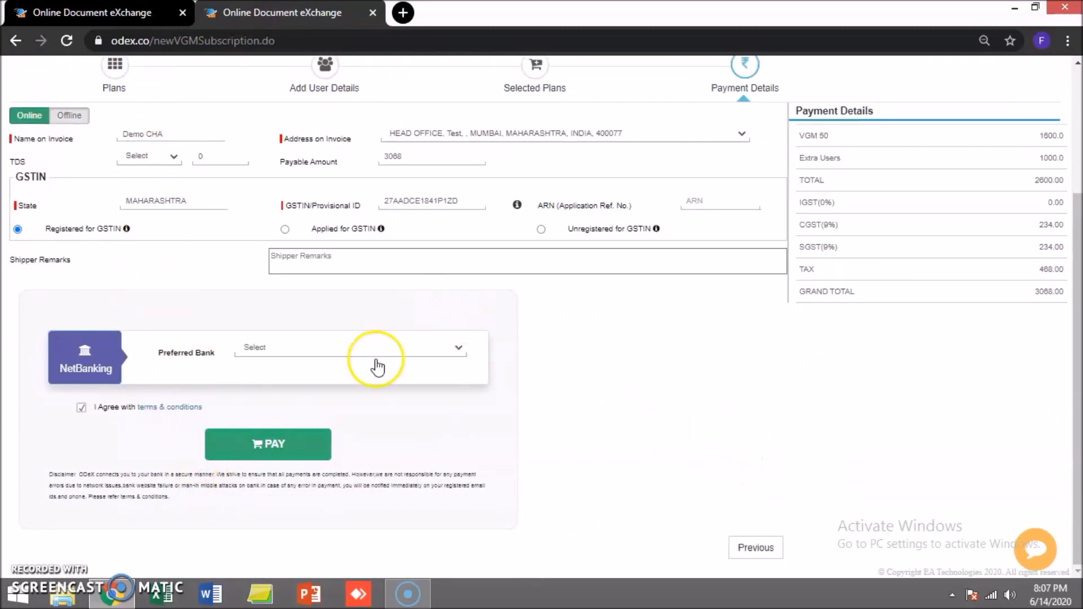
scroll(576, 415, "up", 3)
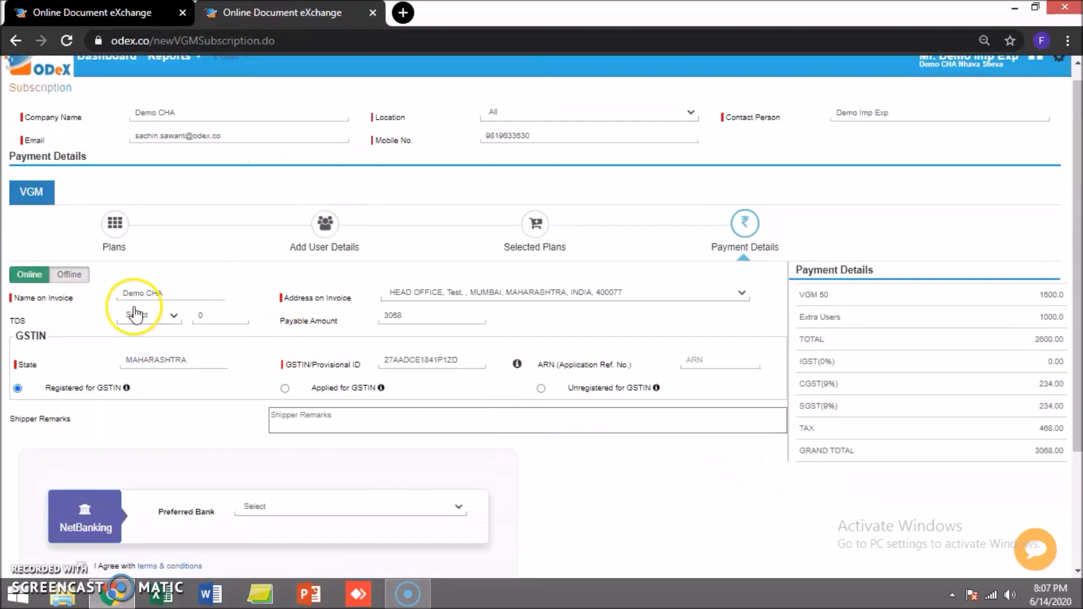
Step: Switch to offline payment, look through the payment methods, and set the payment date to 14-06-2020
left_click(69, 277)
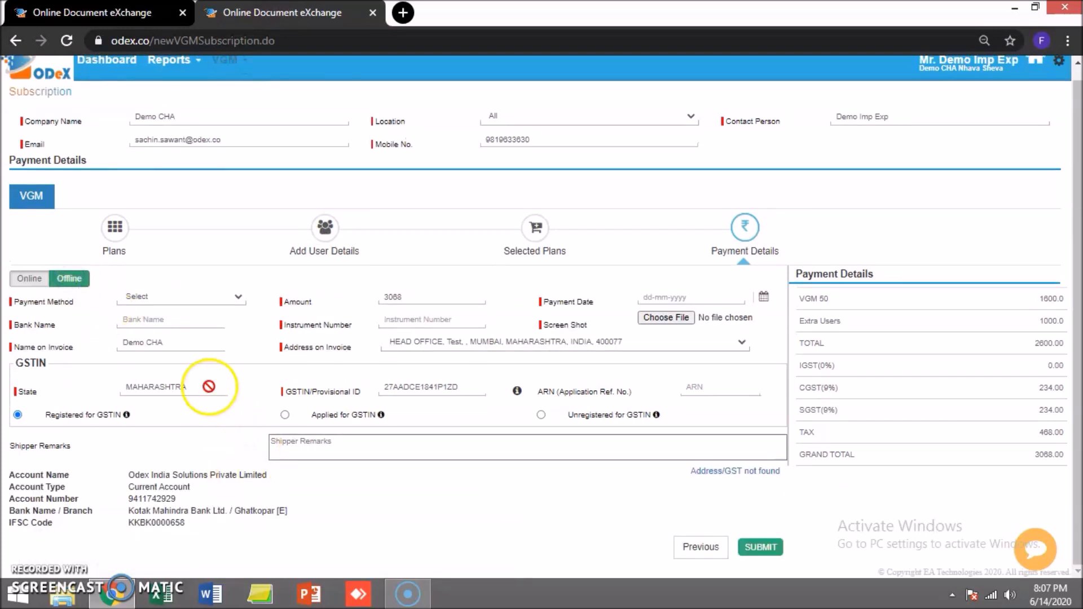
left_click(188, 305)
left_click(181, 320)
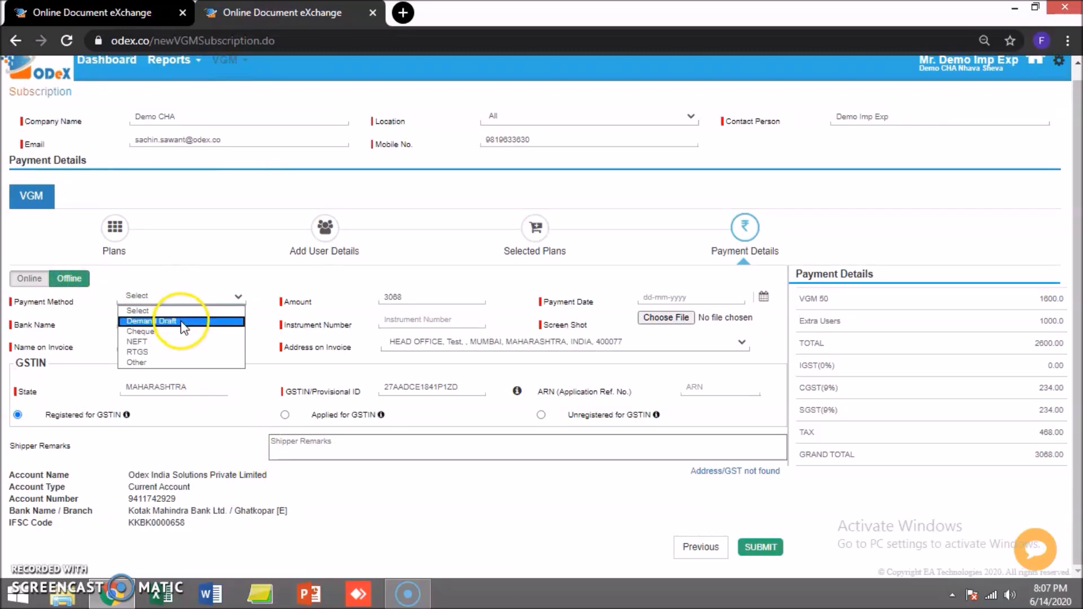
left_click(471, 319)
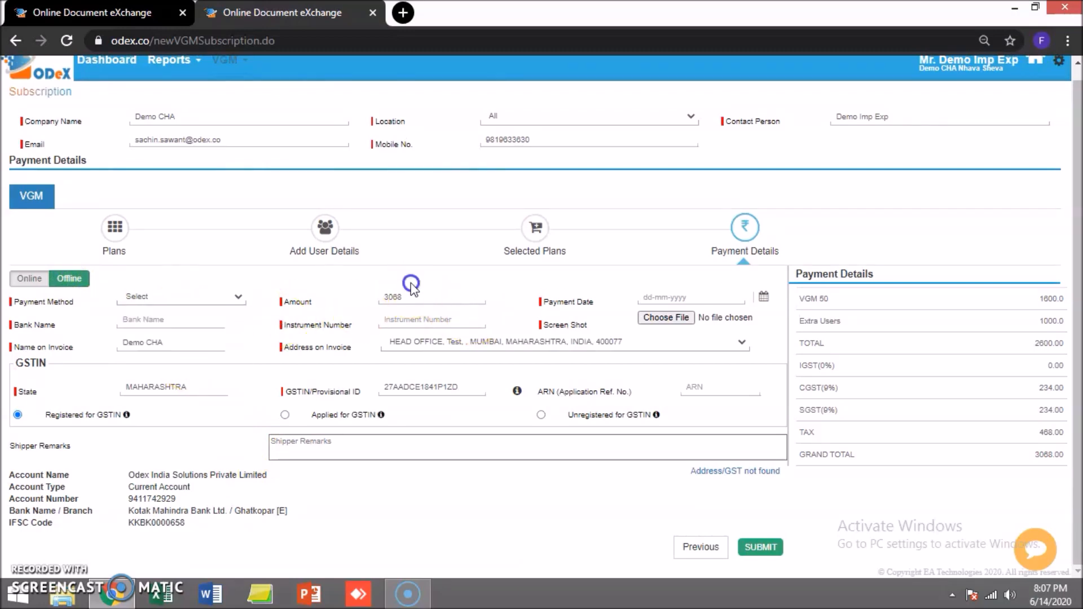
left_click(717, 304)
left_click(649, 376)
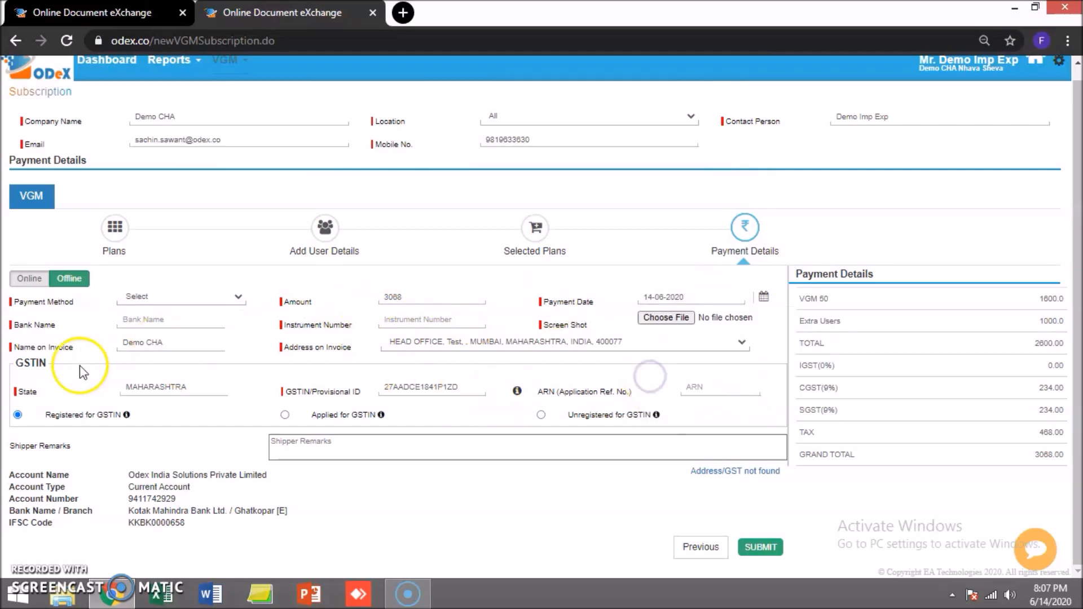
Step: Enter ABC Bank as the bank name and UTR as the instrument number
left_click(172, 319)
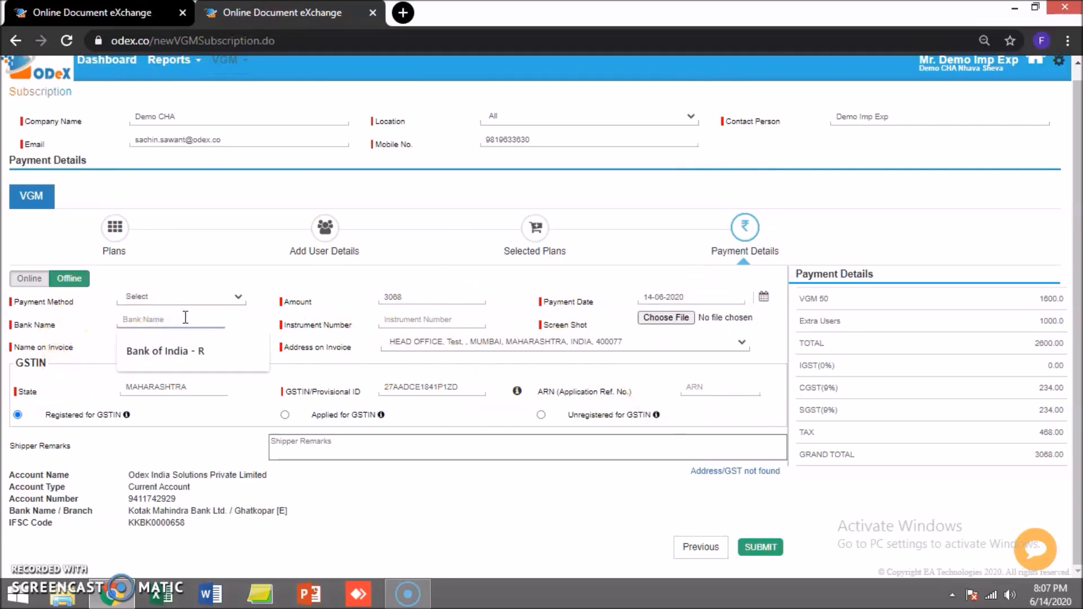
type("ABC Bank")
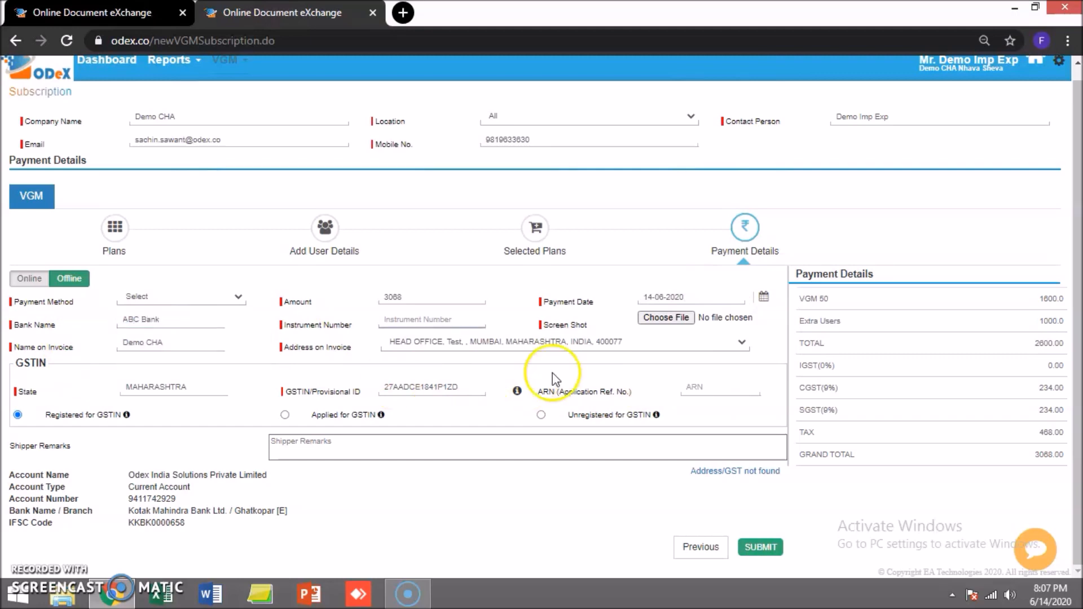
left_click(425, 323)
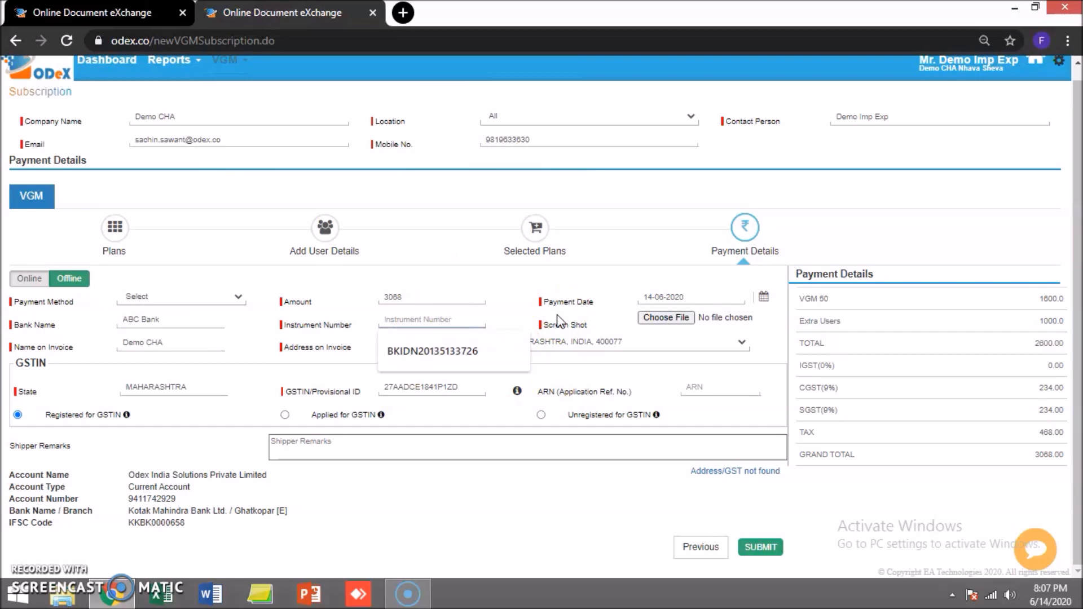
type("UTR")
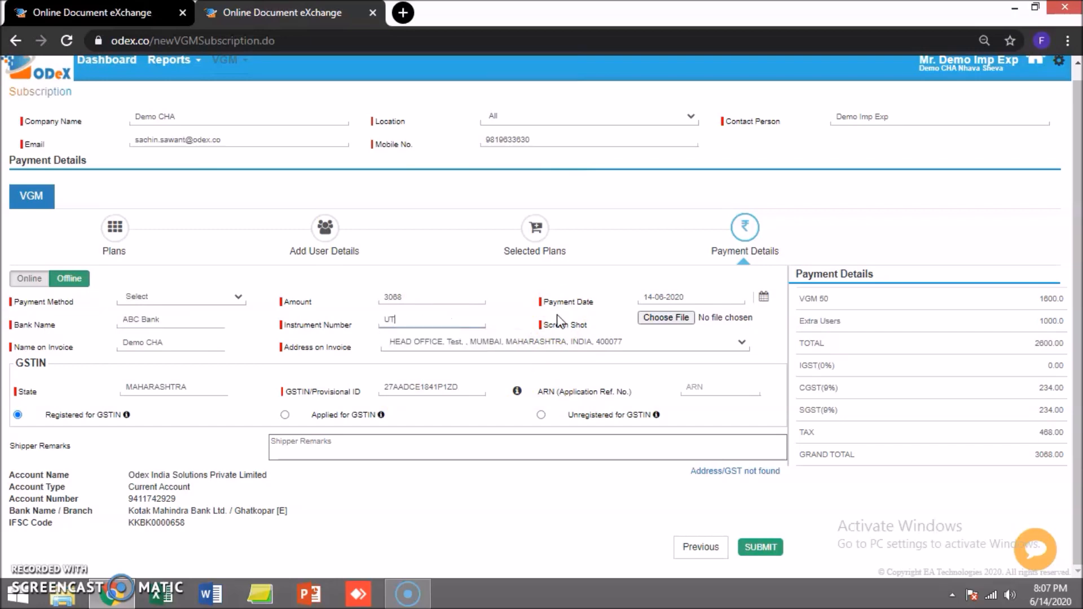
Step: Attach Form 13.pdf from the Downloads folder as the payment screen shot
left_click(680, 317)
left_click(196, 246)
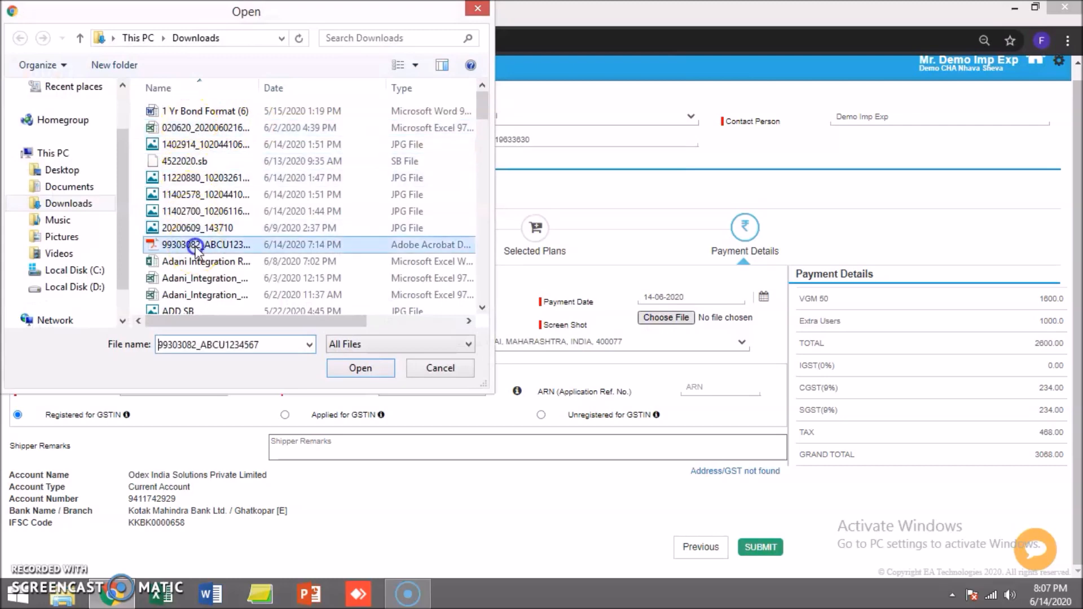
key("f")
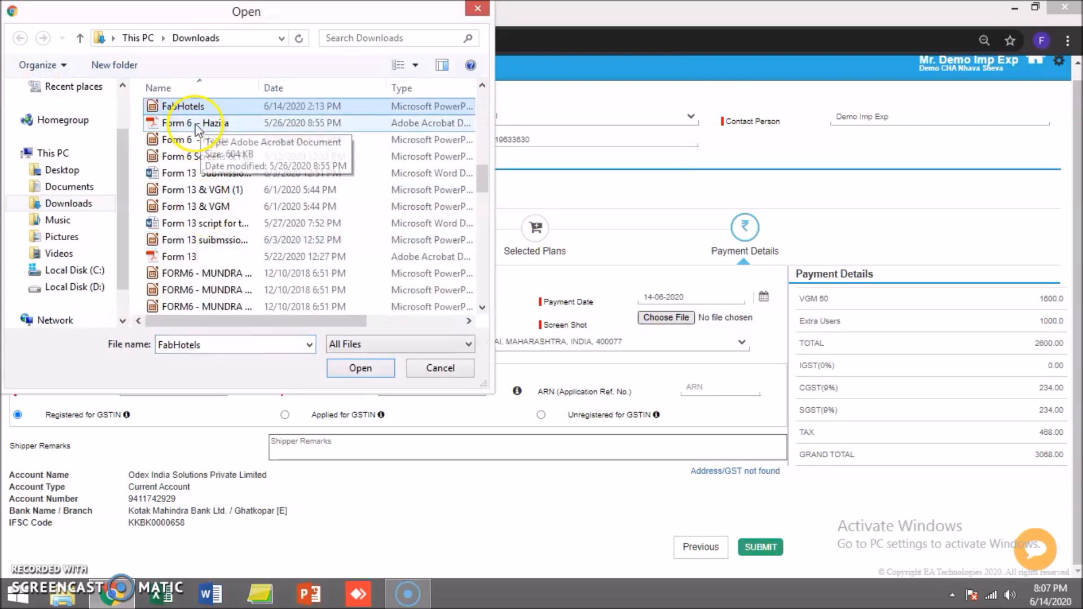
double_click(180, 256)
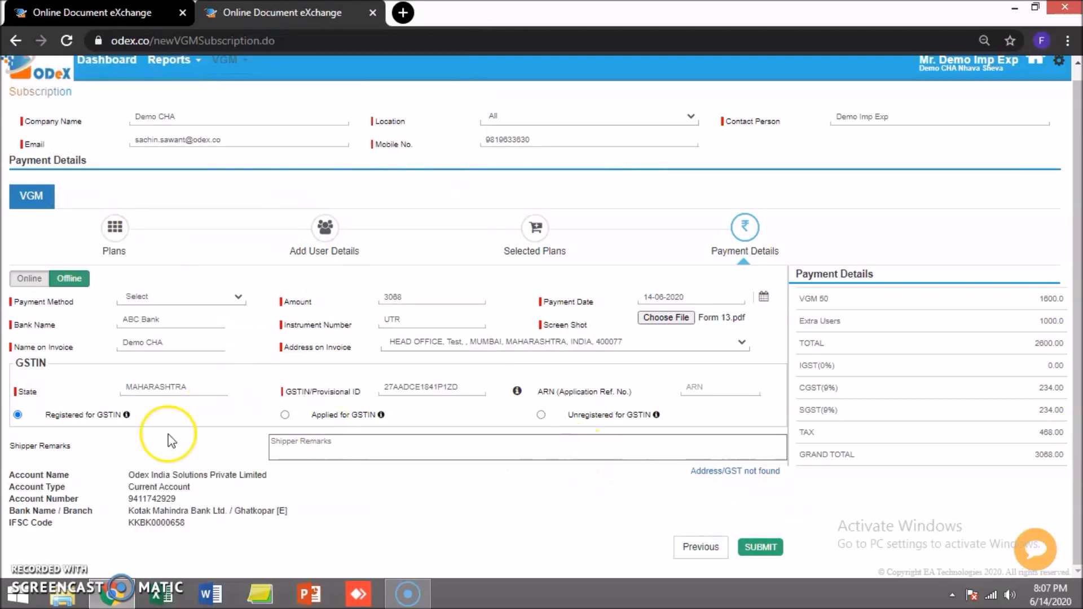
Step: Check the GSTIN, set the payment method to NEFT, and submit the subscription, acknowledging the confirmation
left_click_drag(456, 390, 367, 393)
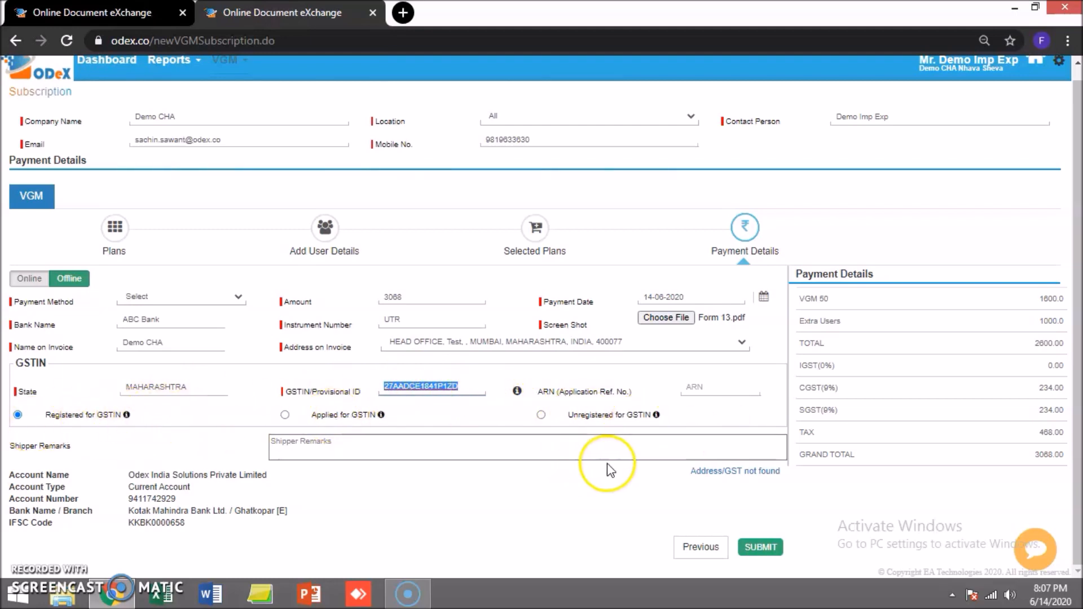
left_click(767, 548)
left_click(170, 297)
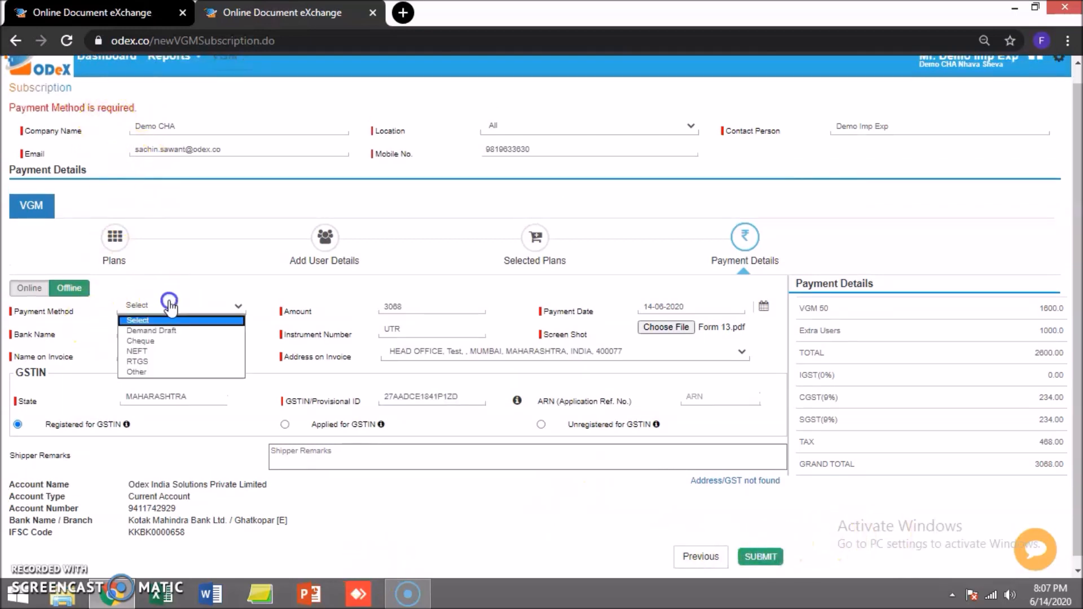
left_click(171, 352)
left_click(759, 557)
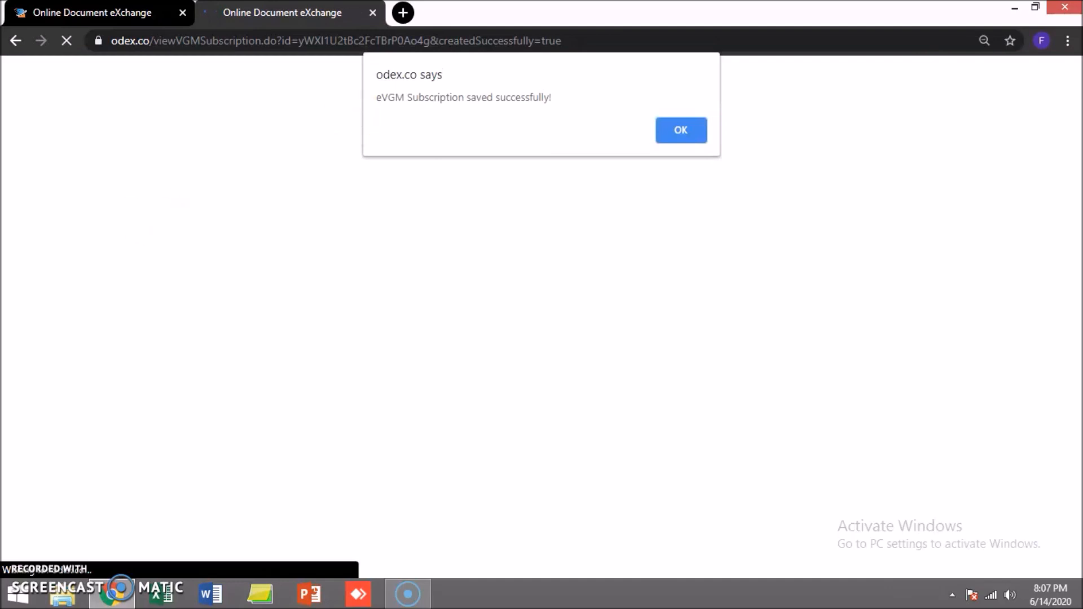
left_click(682, 132)
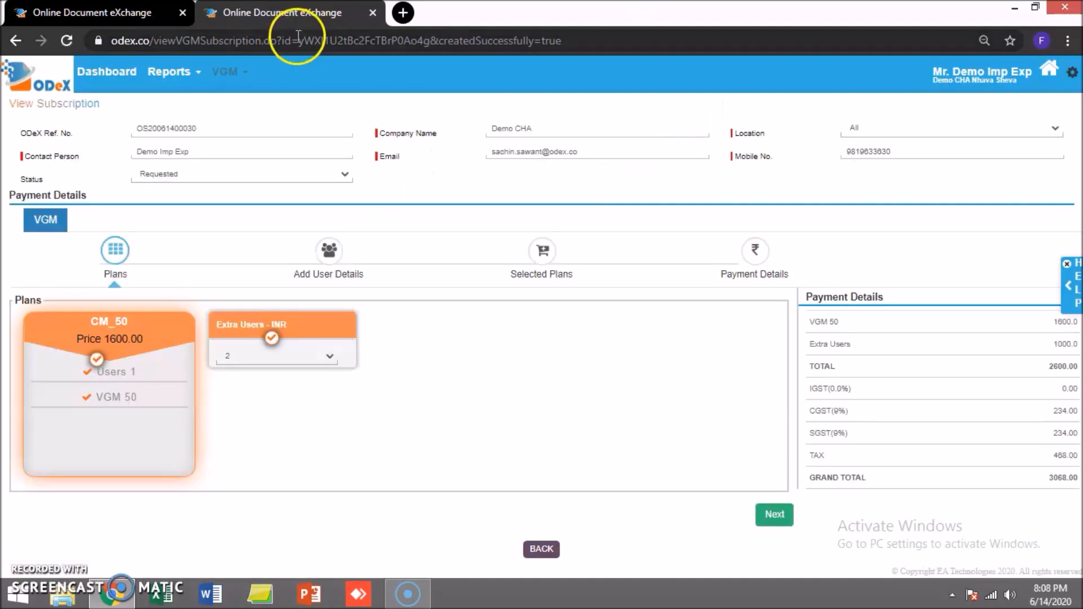
Step: Open the VGM request tracking, search the requests without the Pending status filter, and select the listed EA_LINER LTD request
mouse_move(225, 70)
left_click(228, 137)
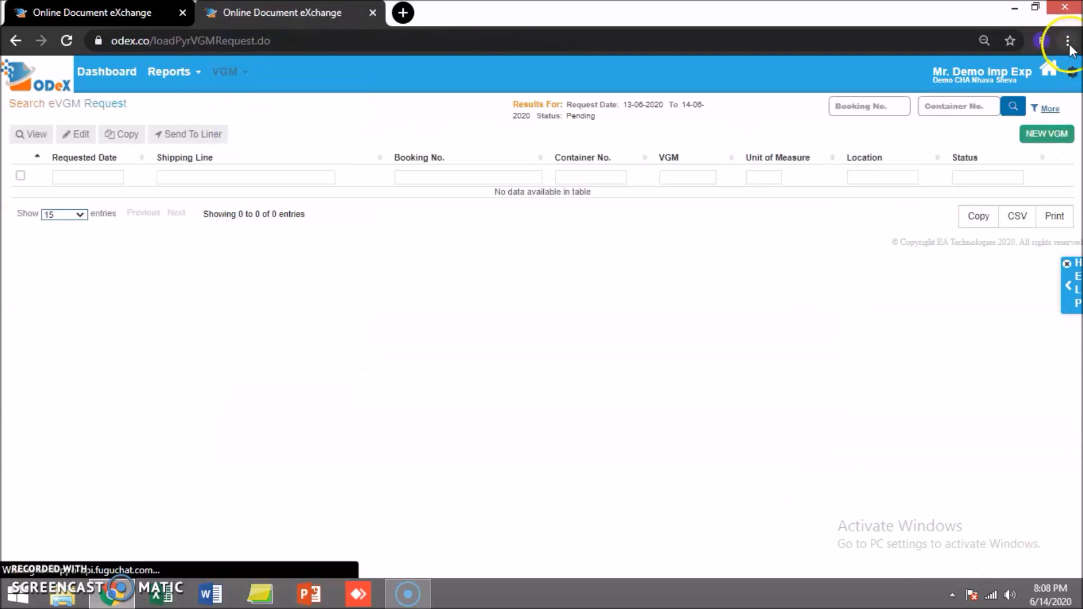
left_click(1048, 109)
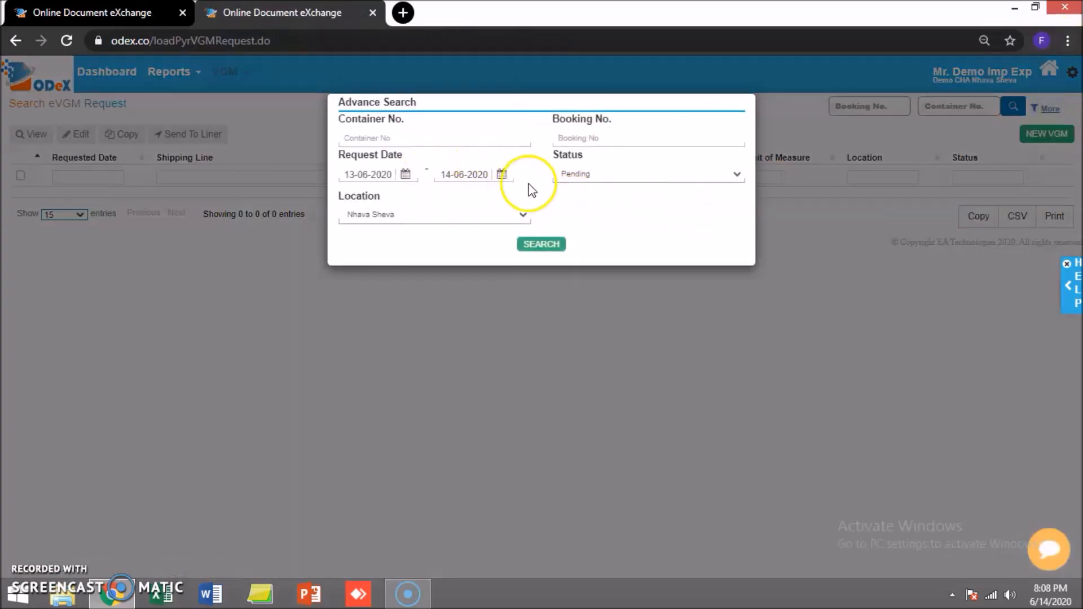
left_click(573, 174)
left_click(600, 188)
left_click(538, 243)
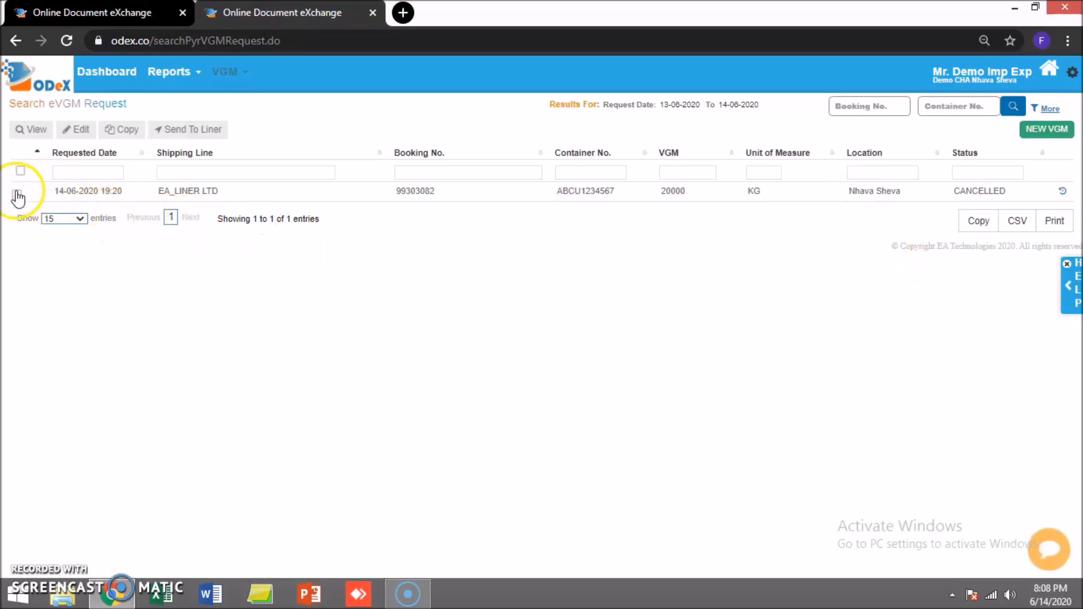
left_click(17, 193)
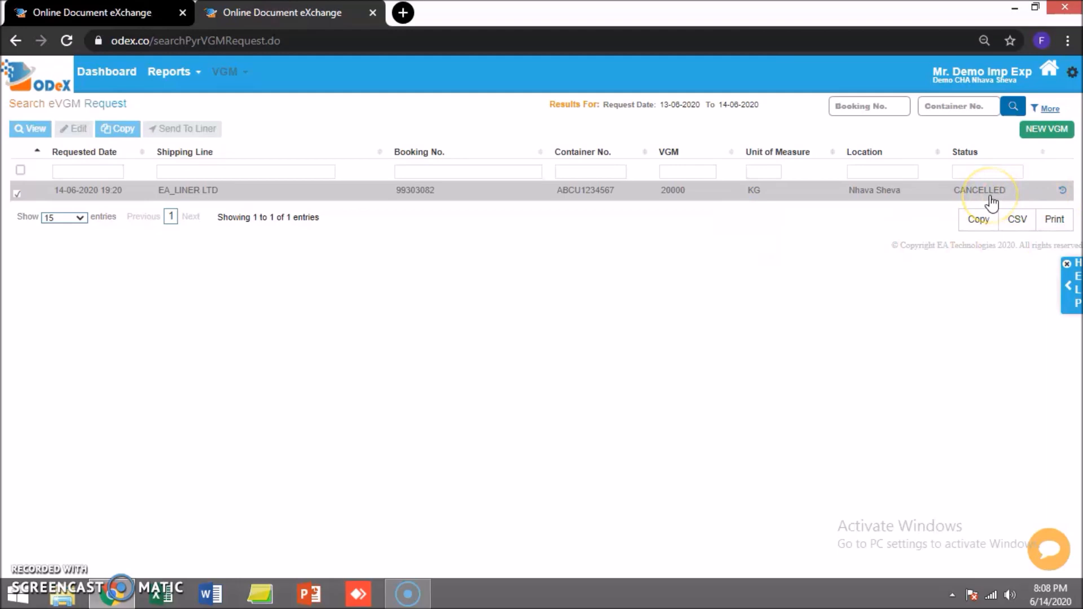
Step: Open the VGM subscription tracking and run an advanced search with all filters left at their defaults
left_click(225, 72)
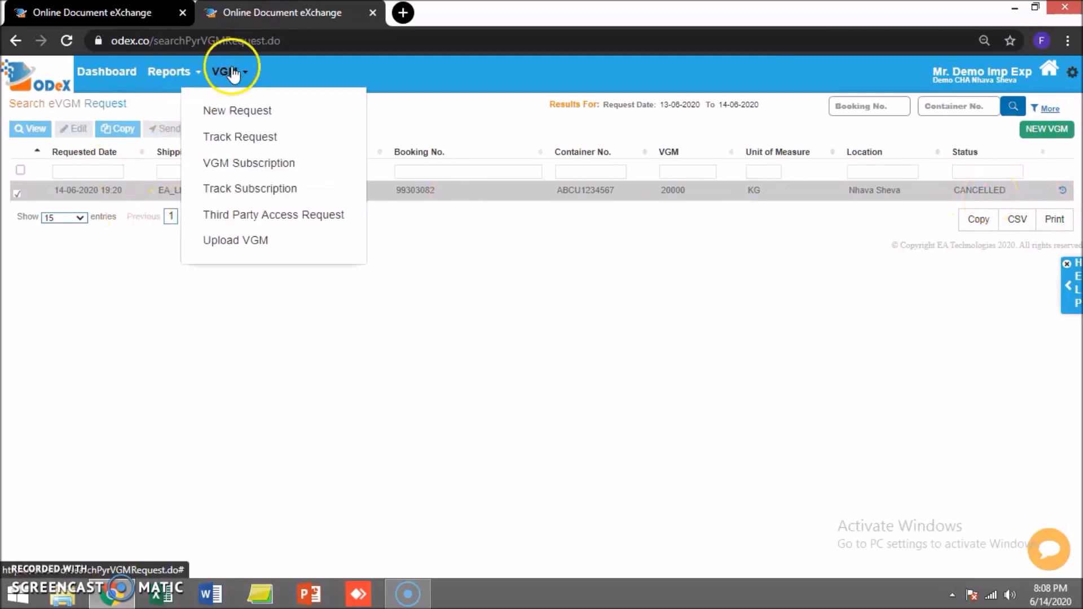
left_click(248, 191)
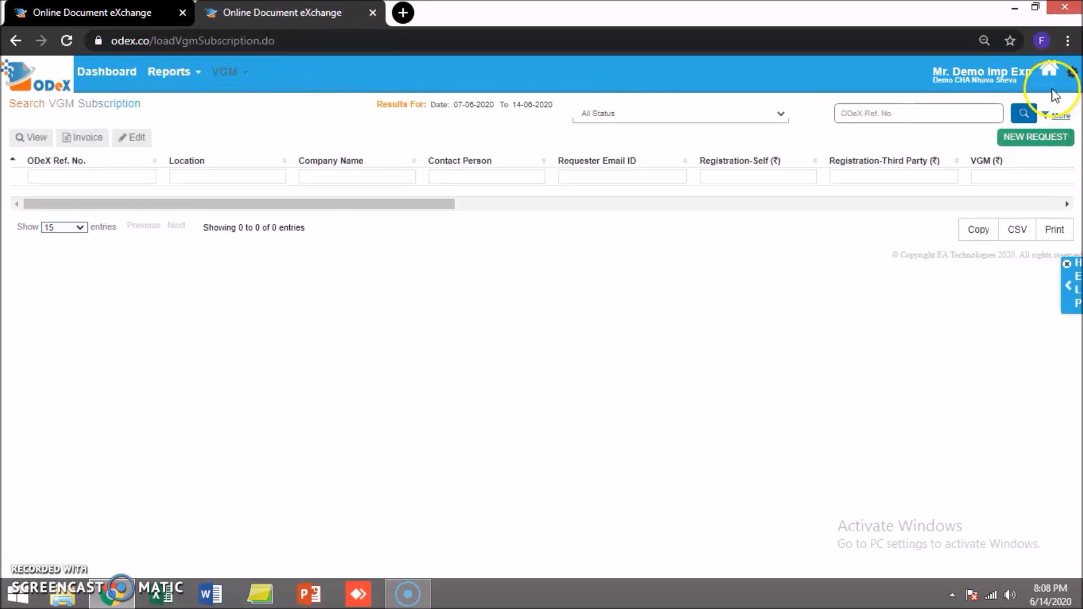
left_click(1059, 116)
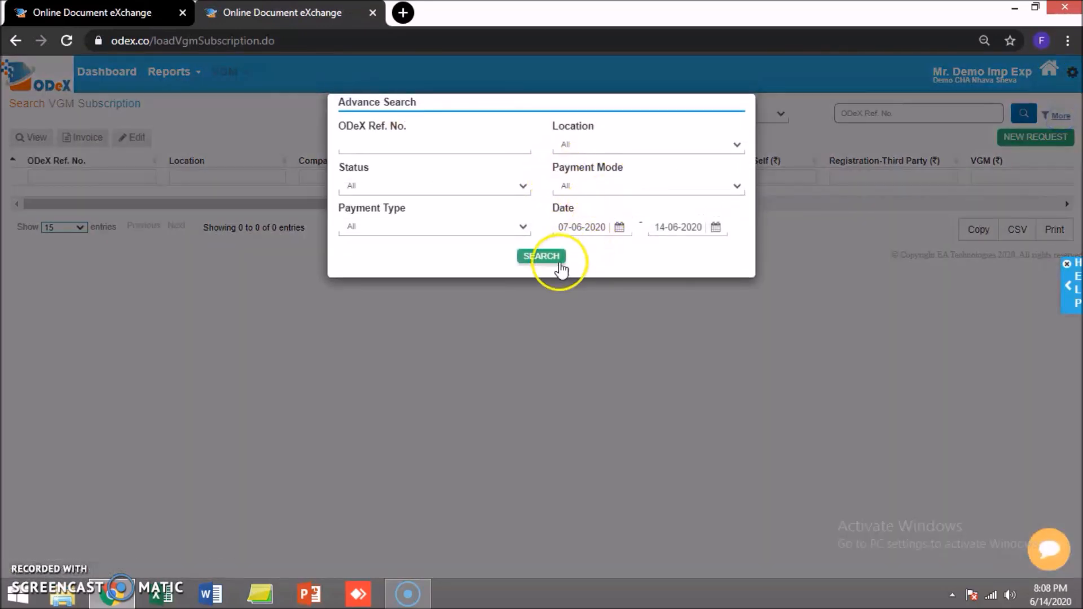
left_click(557, 259)
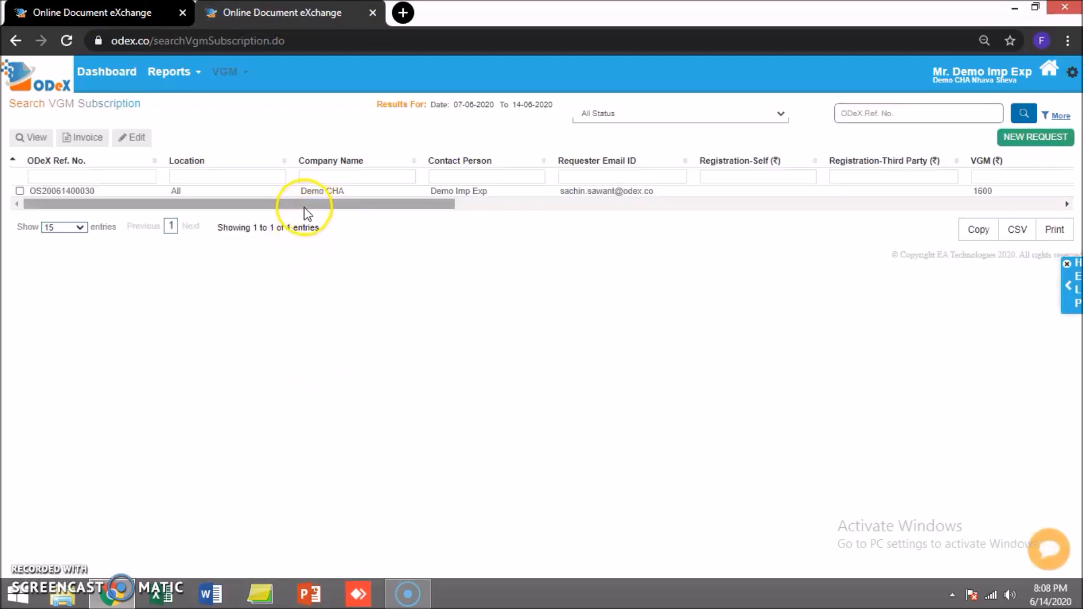
Step: Select the listed Demo CHA subscription and check its status, extra users charge, total payable amount and payment details
left_click(19, 190)
left_click_drag(37, 204, 462, 192)
left_click(523, 194)
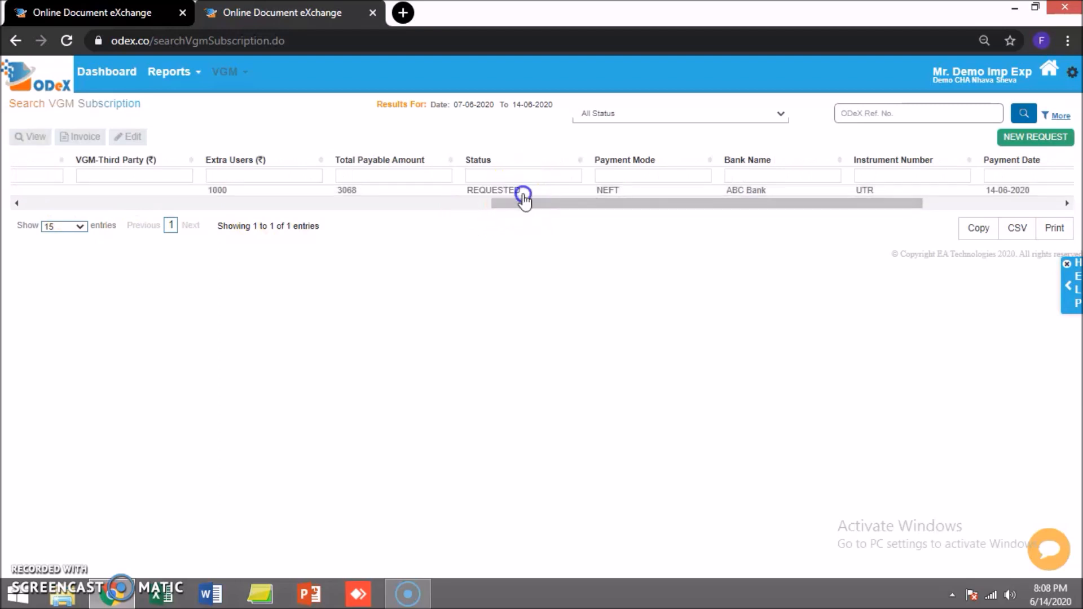
left_click(462, 191)
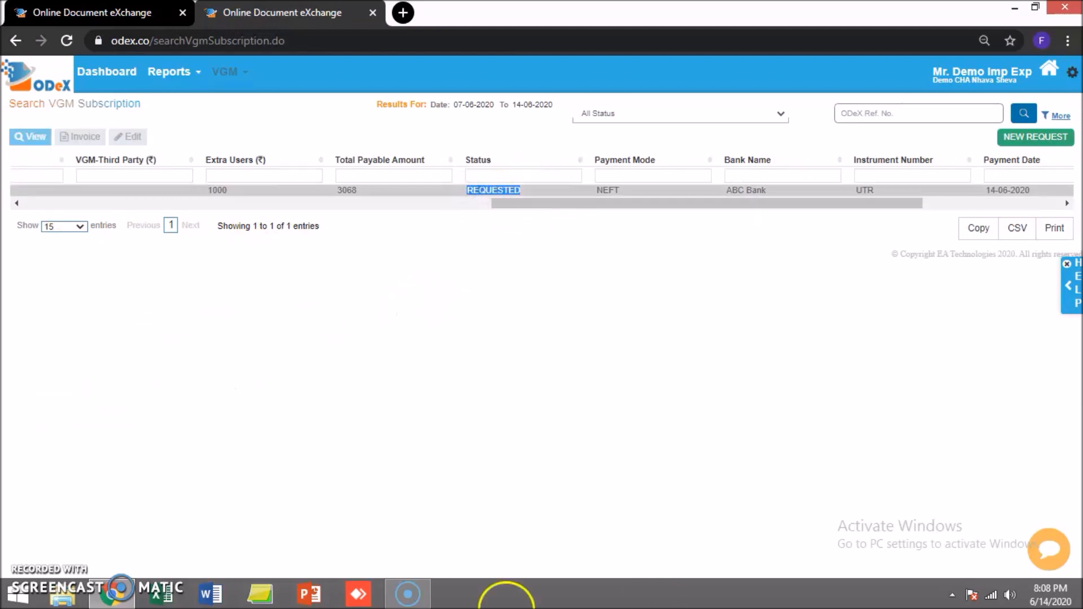
left_click_drag(668, 206, 578, 197)
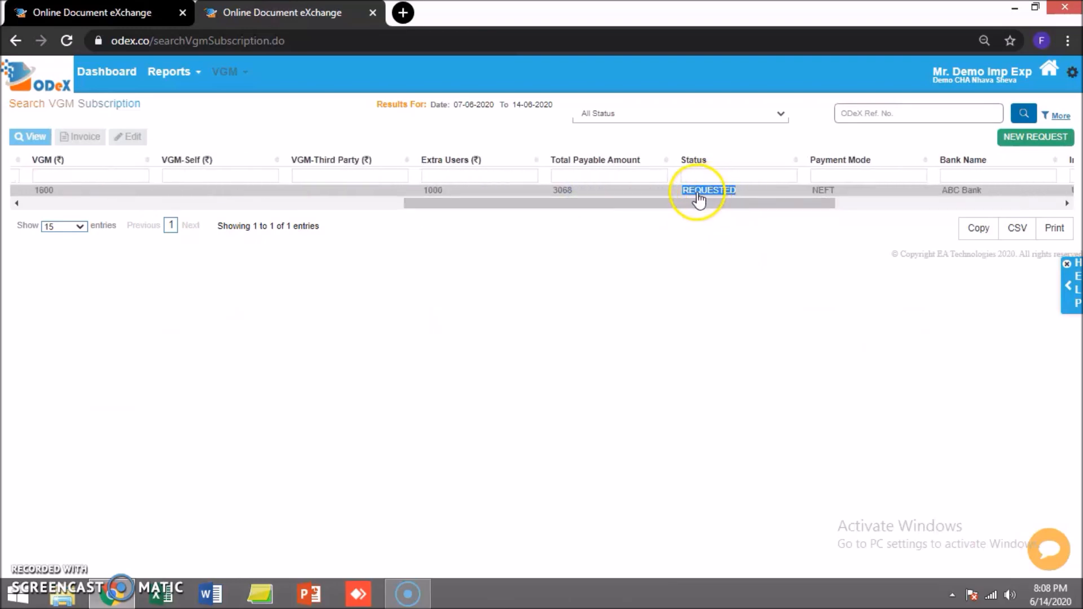
Step: Switch to the subscription list in the other ODeX tab and select the approved BANK subscription with payment date 18-12-2019
key("ctrl+Tab")
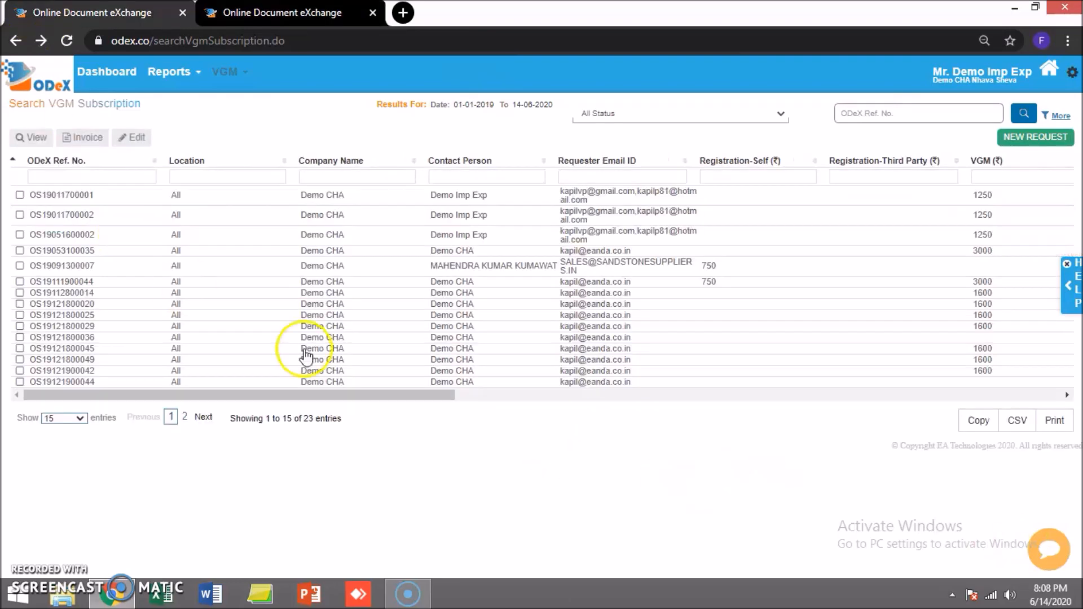
left_click_drag(406, 395, 825, 426)
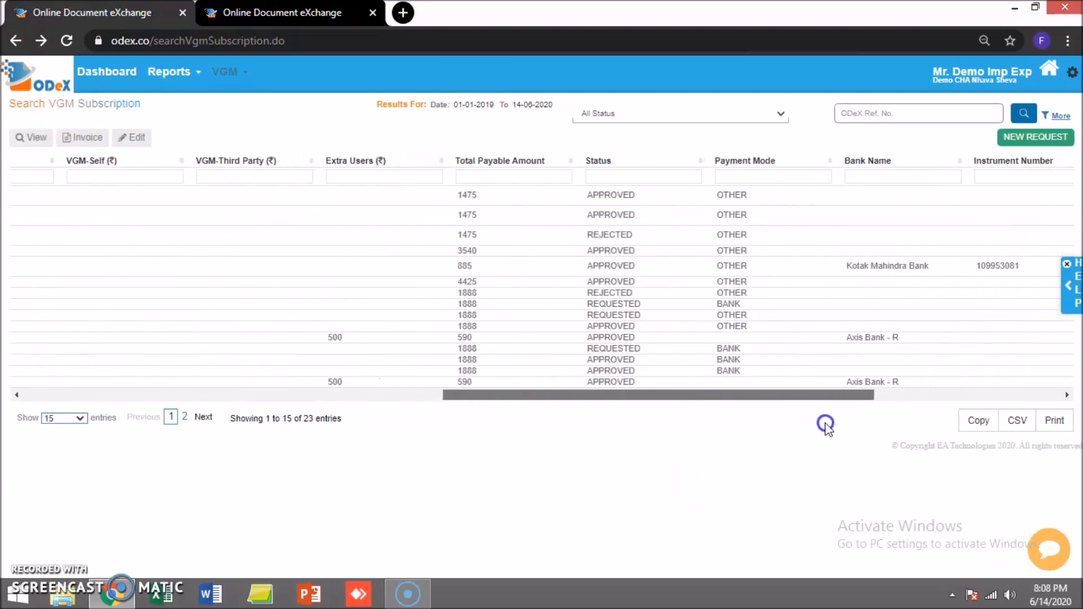
left_click(623, 329)
left_click_drag(641, 404, 726, 394)
left_click(389, 337)
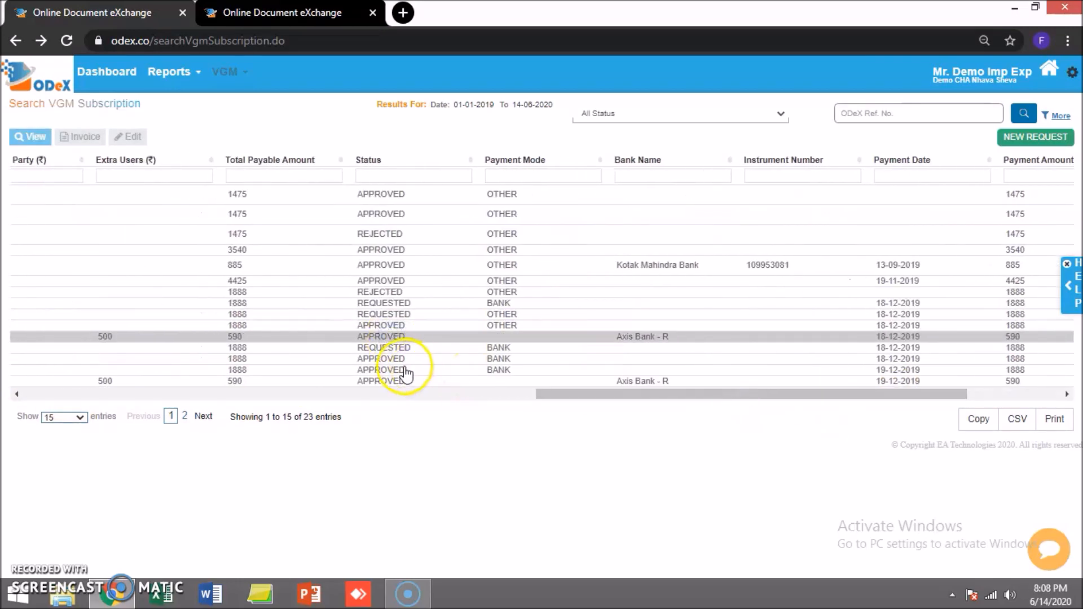
left_click(401, 359)
left_click_drag(607, 395, 93, 395)
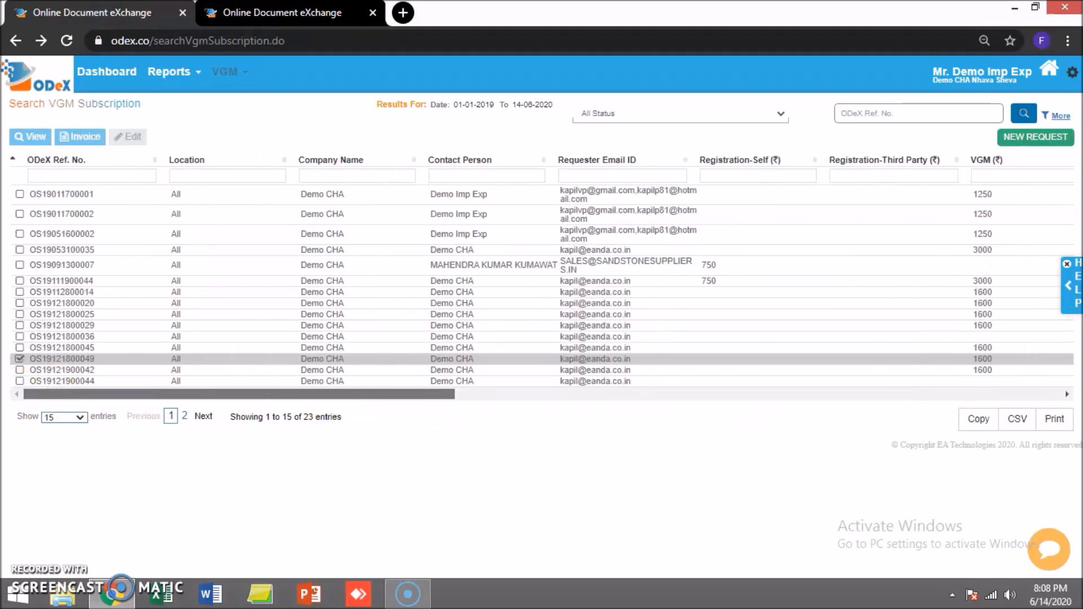
Step: Open the selected subscription's tax invoice, review it from start to end, and return to the subscription list
left_click(78, 140)
scroll(768, 346, "down", 7)
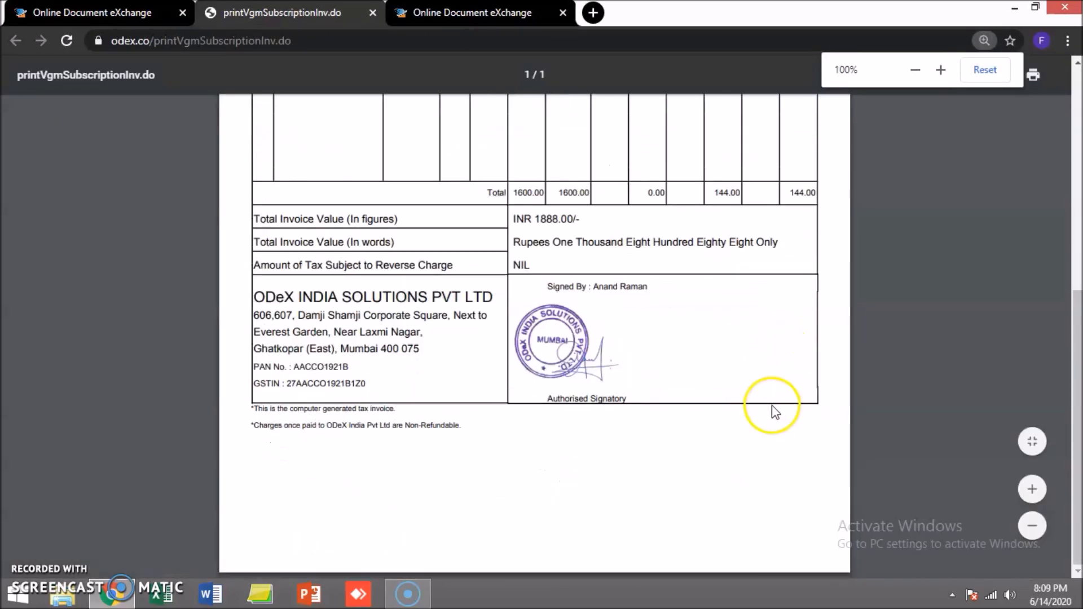
scroll(768, 418, "up", 7)
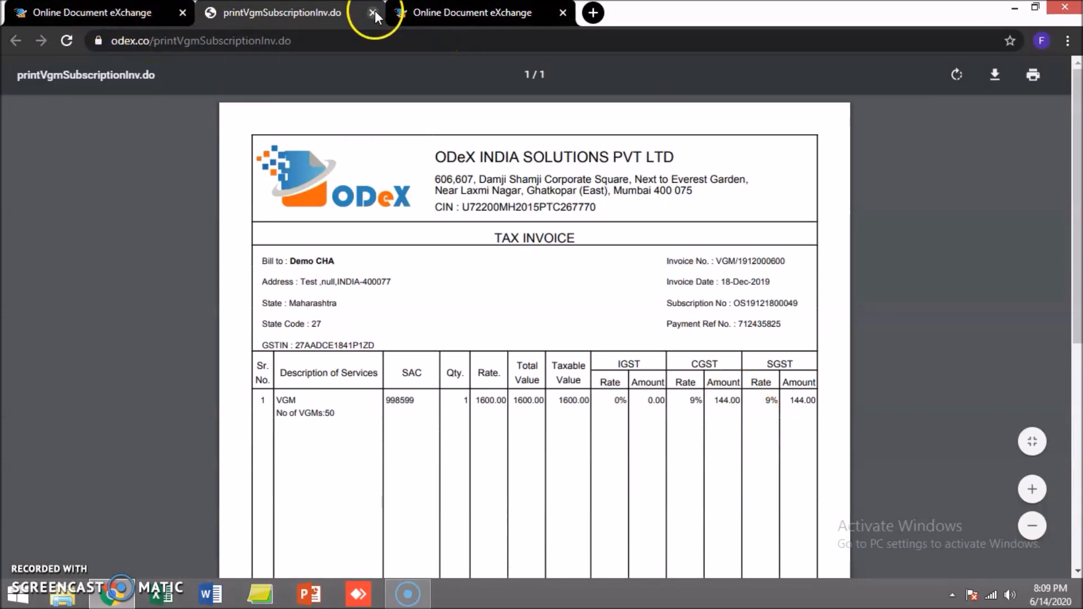
left_click(73, 13)
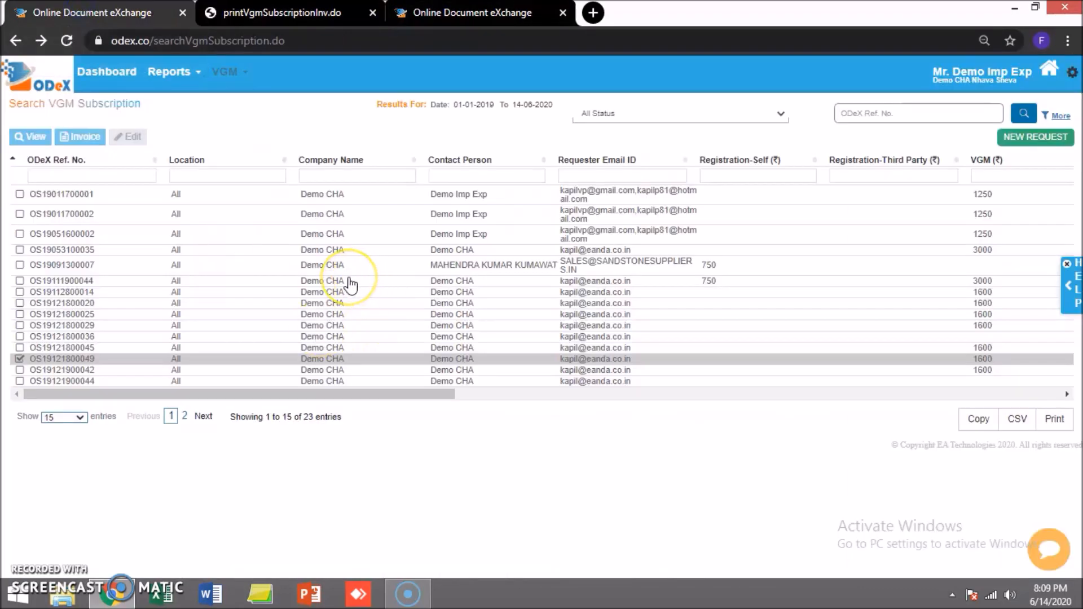